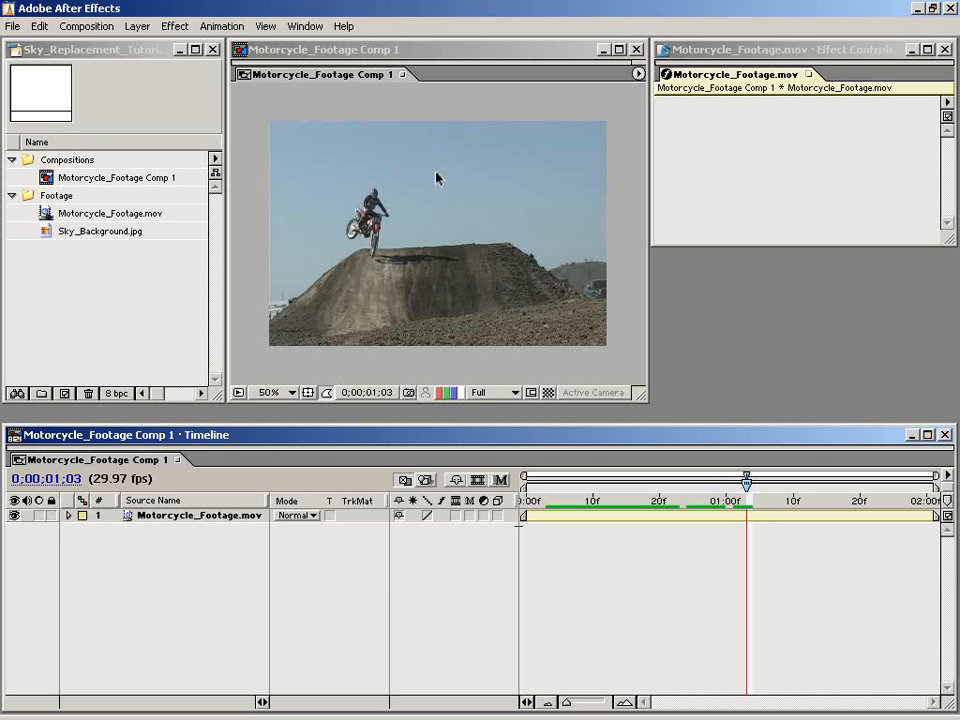
Step: Return to the first frame of the composition and preview the Sky_Background.jpg footage, closing its view when done
left_click_drag(746, 514, 525, 514)
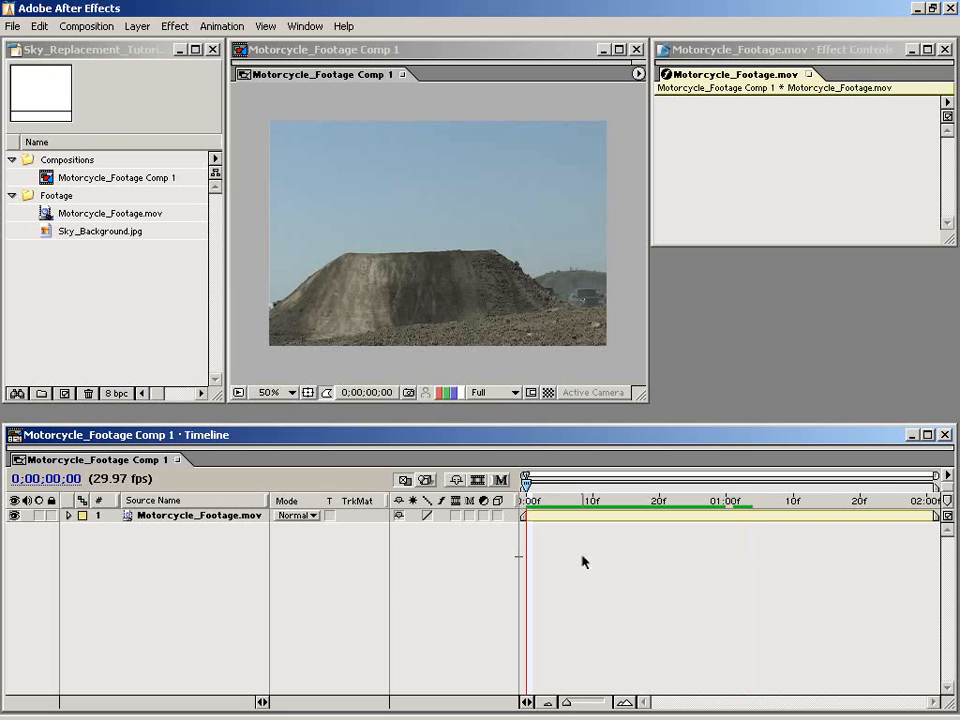
double_click(45, 233)
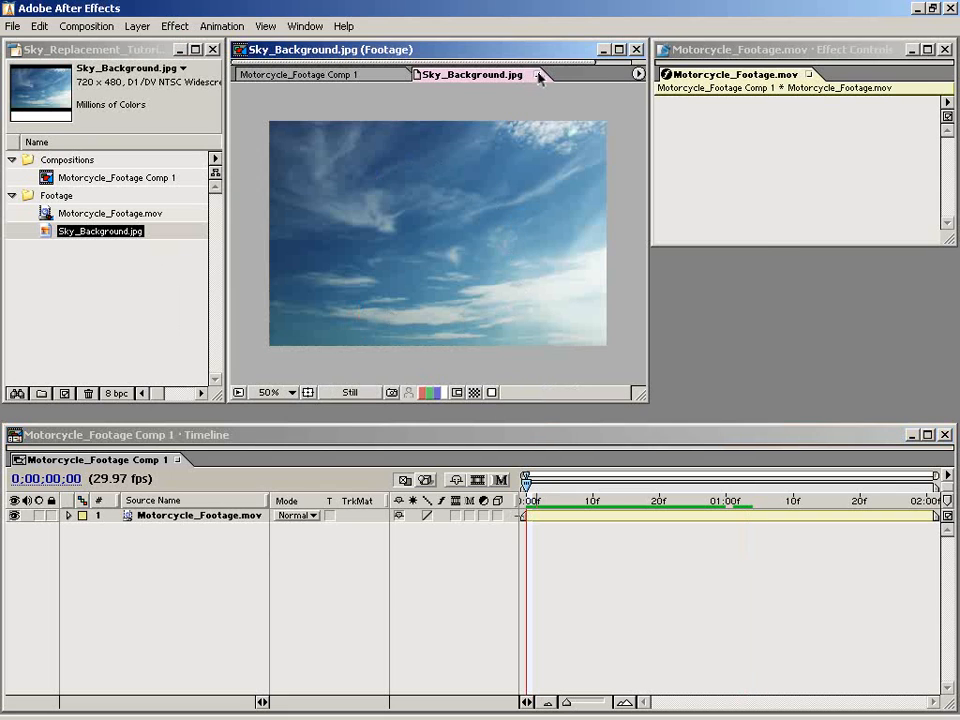
left_click(537, 76)
left_click(66, 257)
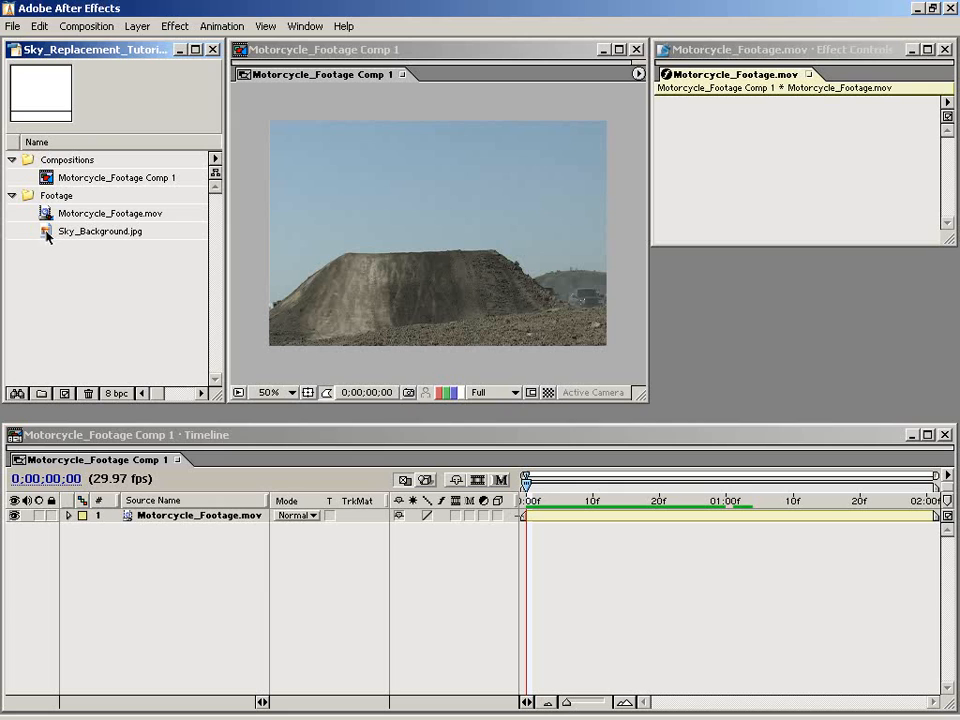
Step: Add Sky_Background.jpg to the composition as the top layer, starting at the first frame above Motorcycle_Footage.mov
left_click_drag(47, 236, 528, 500)
left_click(538, 522)
left_click(457, 285)
left_click_drag(457, 285, 463, 204)
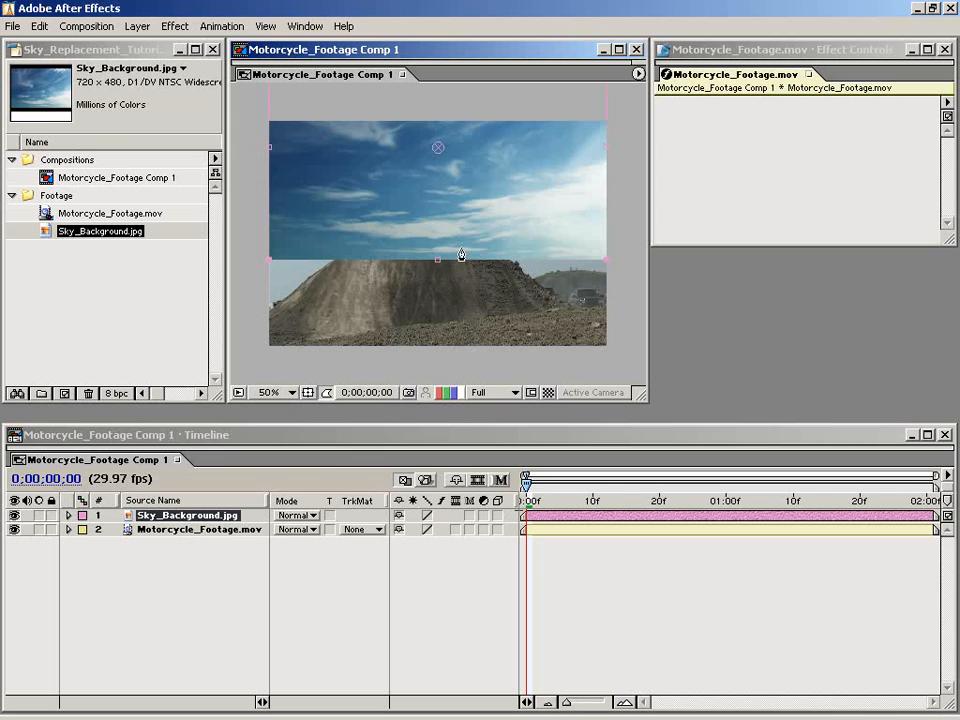
key("ctrl+z")
Step: Apply the Linear Wipe transition effect to the sky layer and set its wipe angle to 0°
left_click(175, 26)
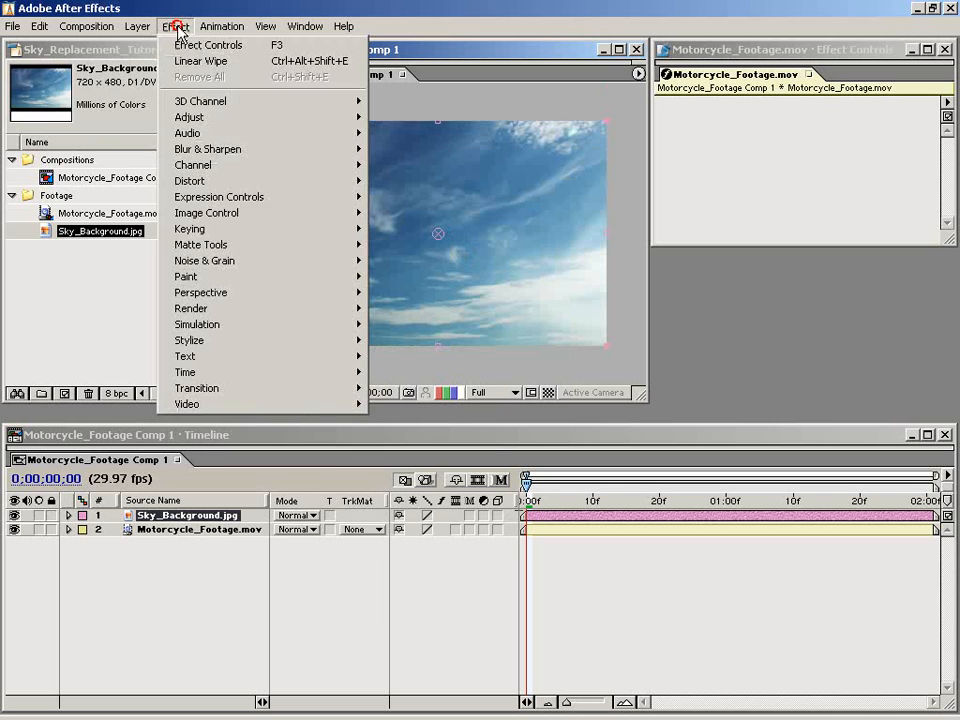
mouse_move(221, 392)
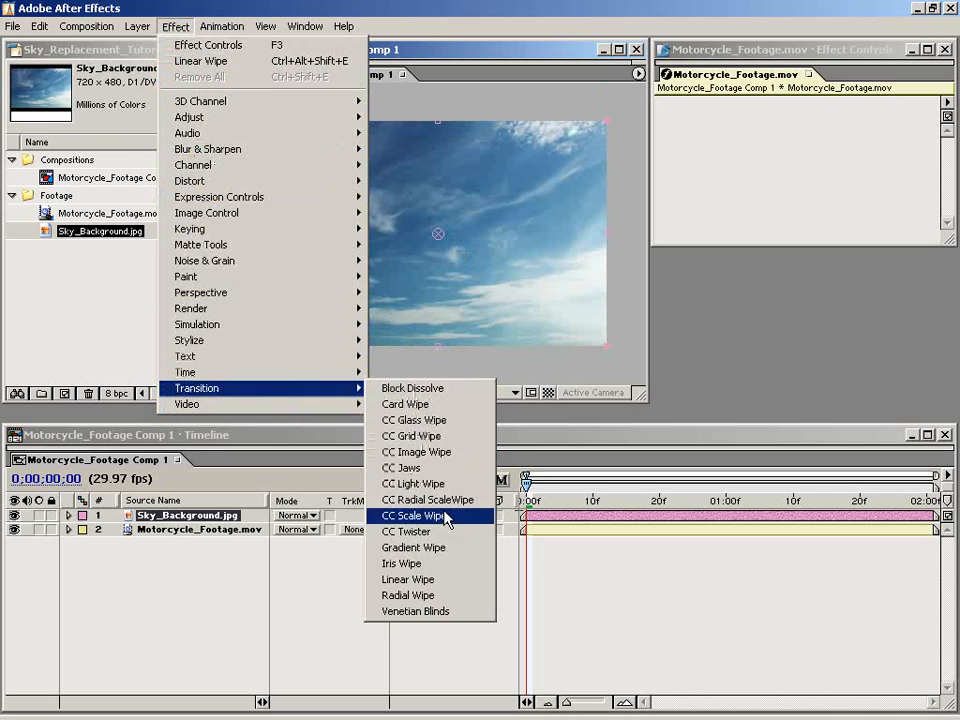
left_click(437, 580)
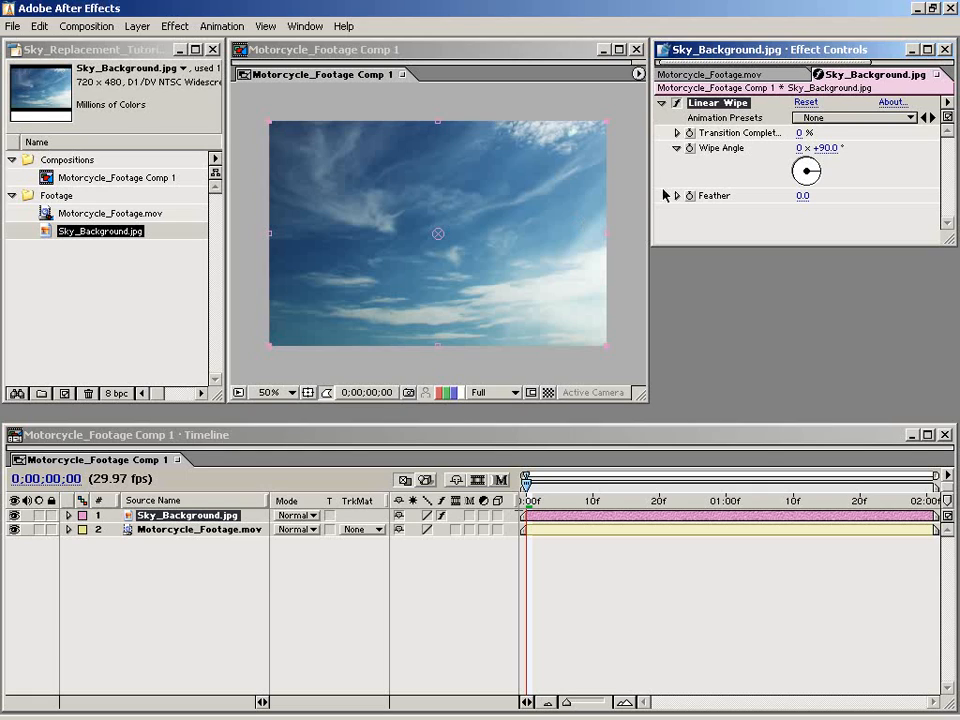
left_click(826, 148)
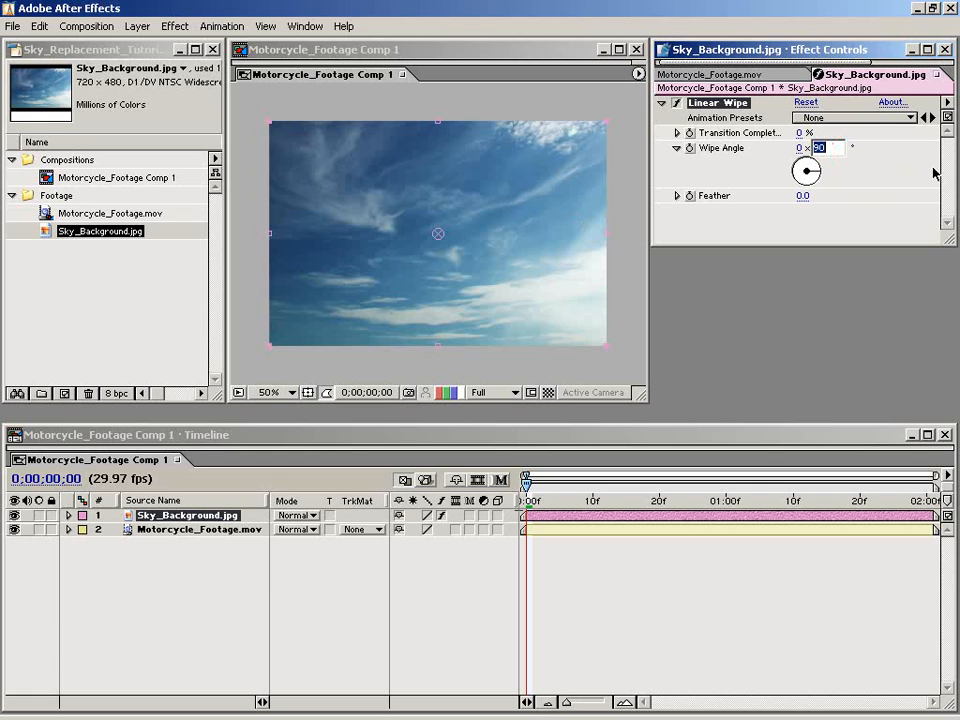
key("Return")
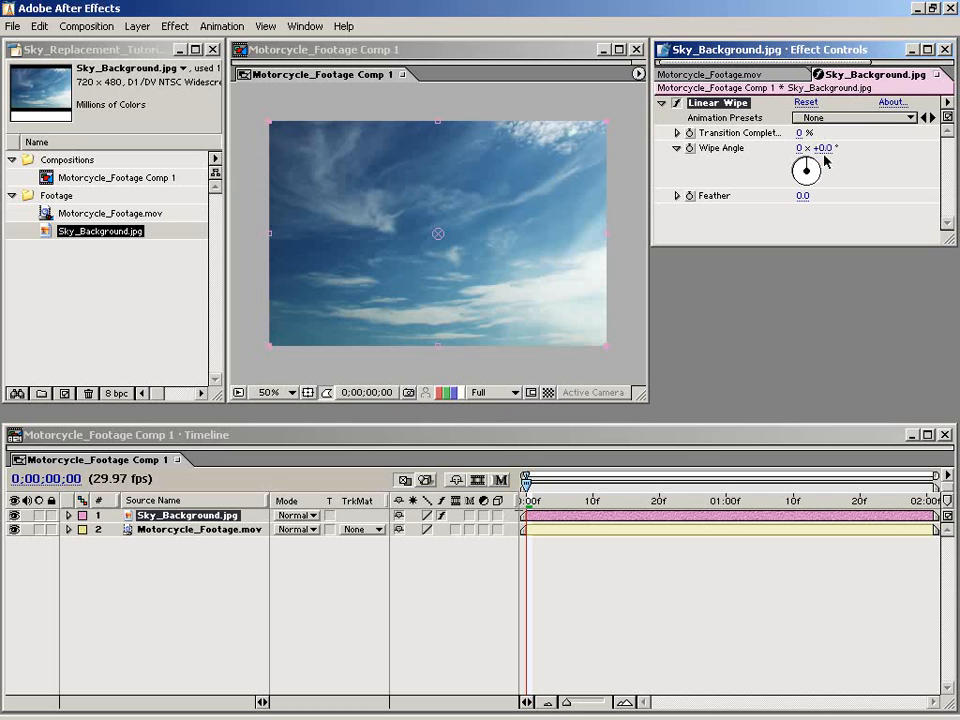
Step: Set the sky layer's Linear Wipe transition completion to 30% and its feather to 179
left_click(799, 133)
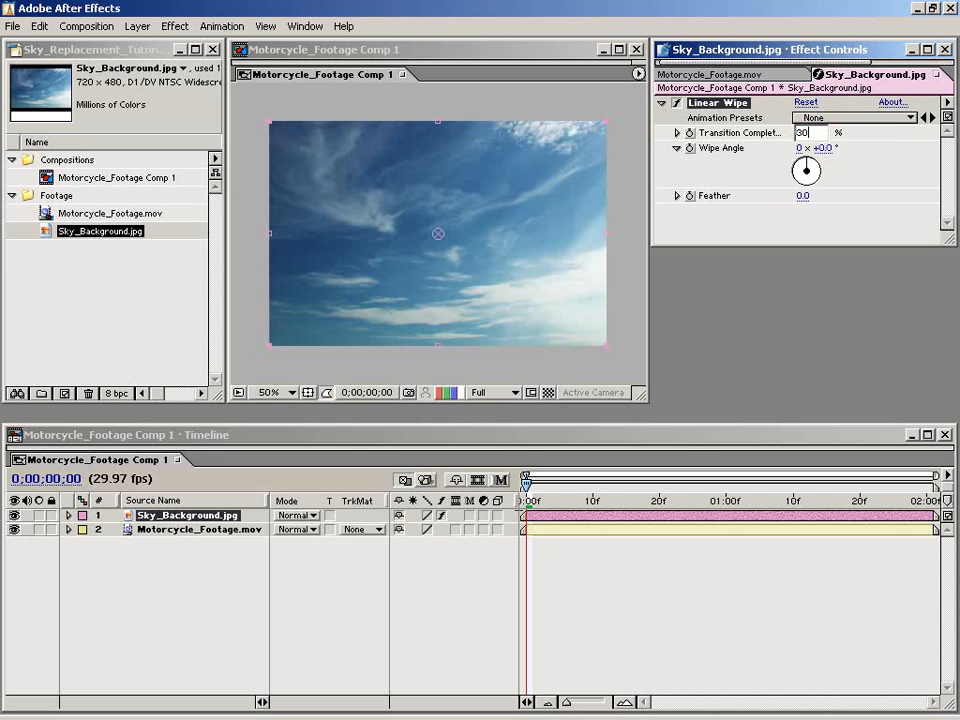
type("30")
key("Return")
left_click_drag(804, 196, 898, 175)
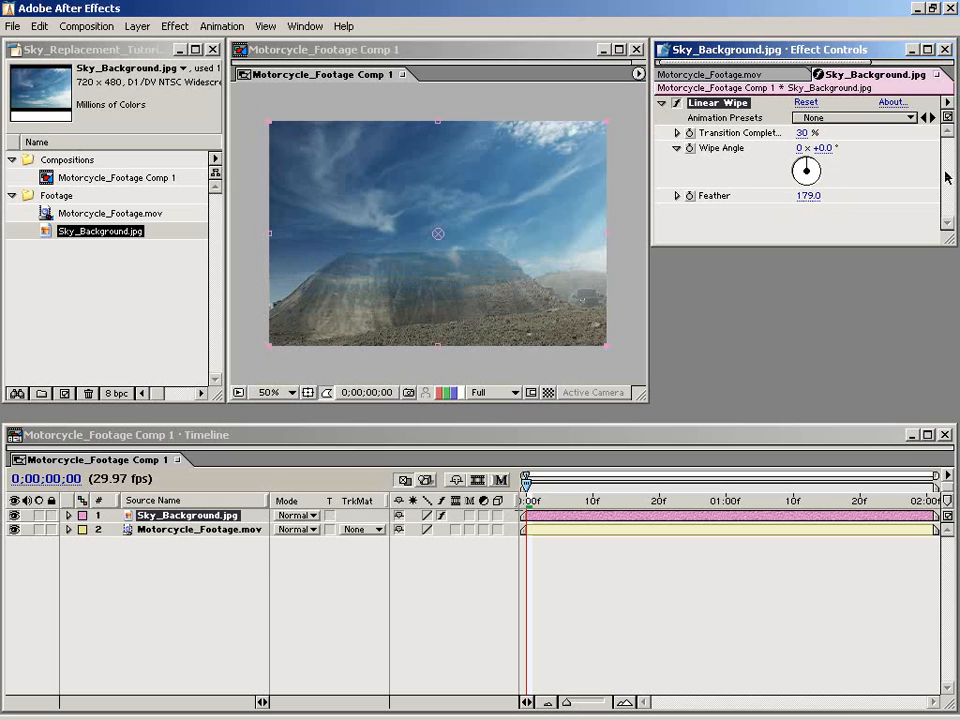
Step: Move the sky layer straight up so its feathered lower edge blends into the horizon behind the dirt jump, then deselect it
left_click_drag(448, 231, 448, 175)
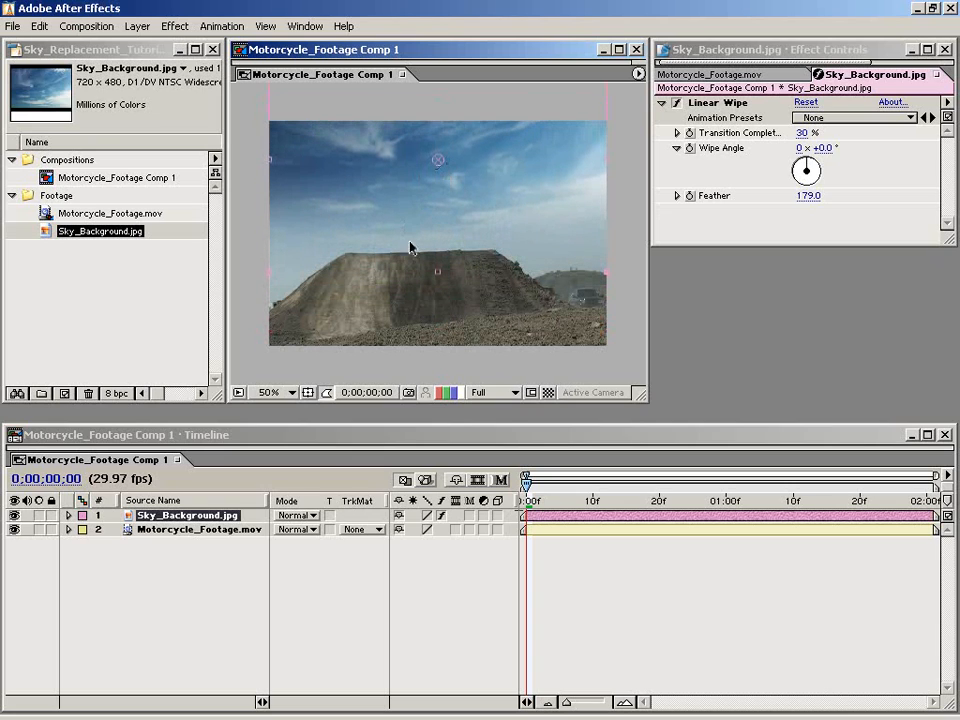
left_click(558, 562)
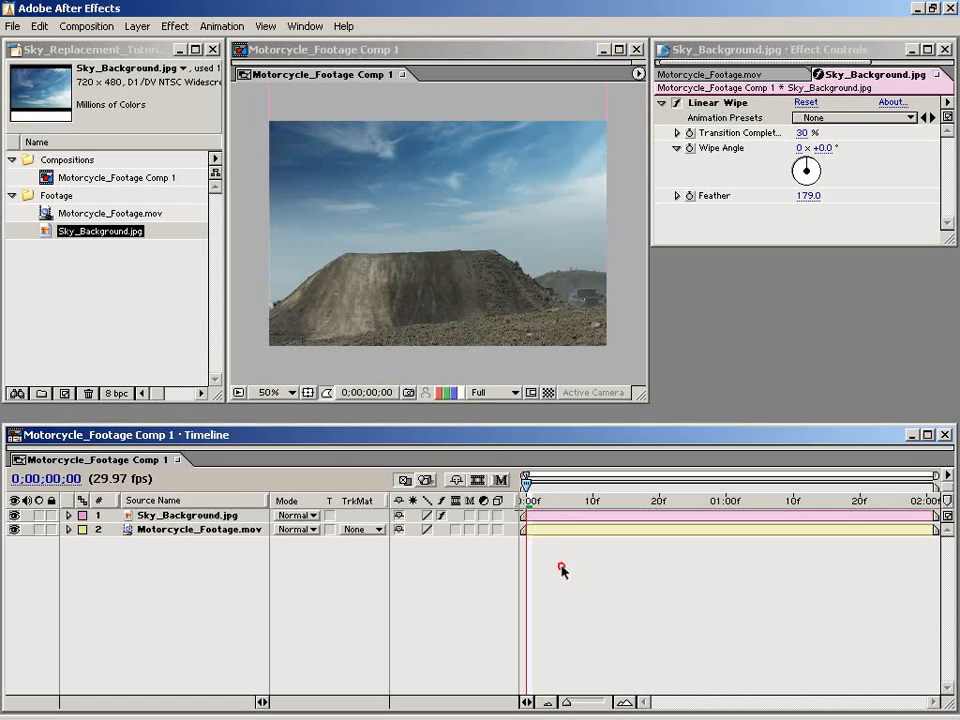
Step: Preview the composition from the first frame to check how the static sky sits against the moving camera footage
mouse_move(528, 487)
left_mouse_down()
mouse_move(560, 494)
mouse_move(448, 490)
left_mouse_up()
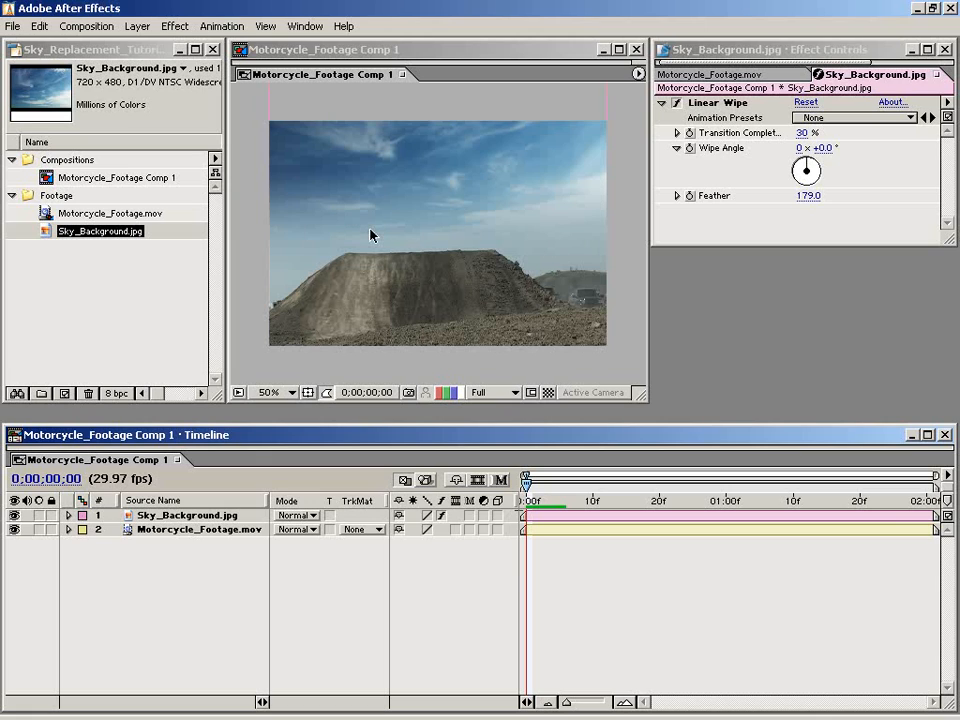
key("comma")
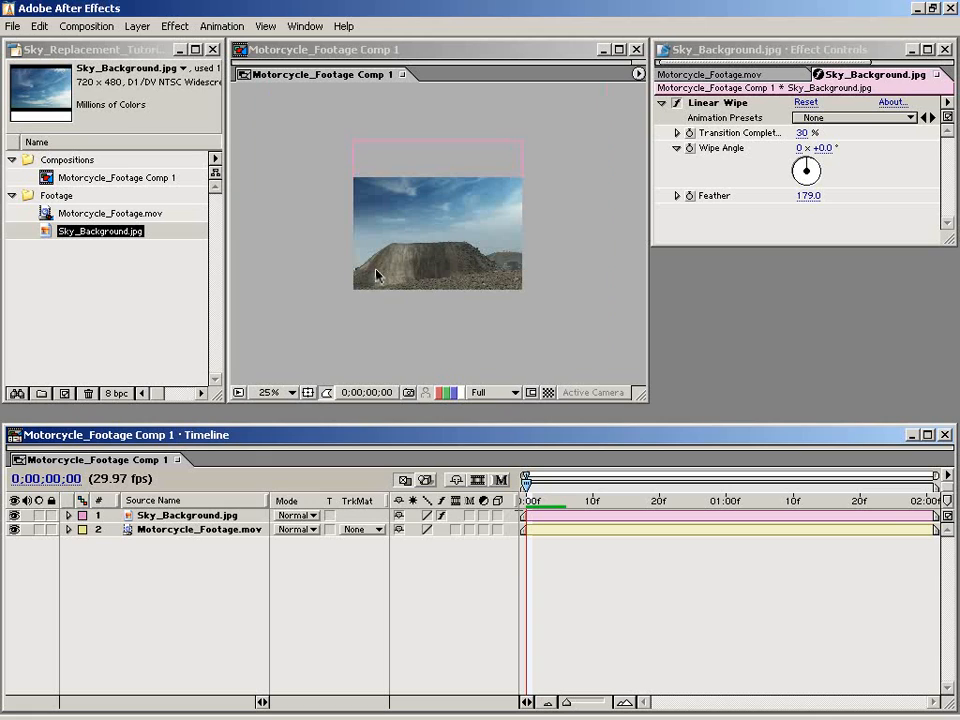
key("period")
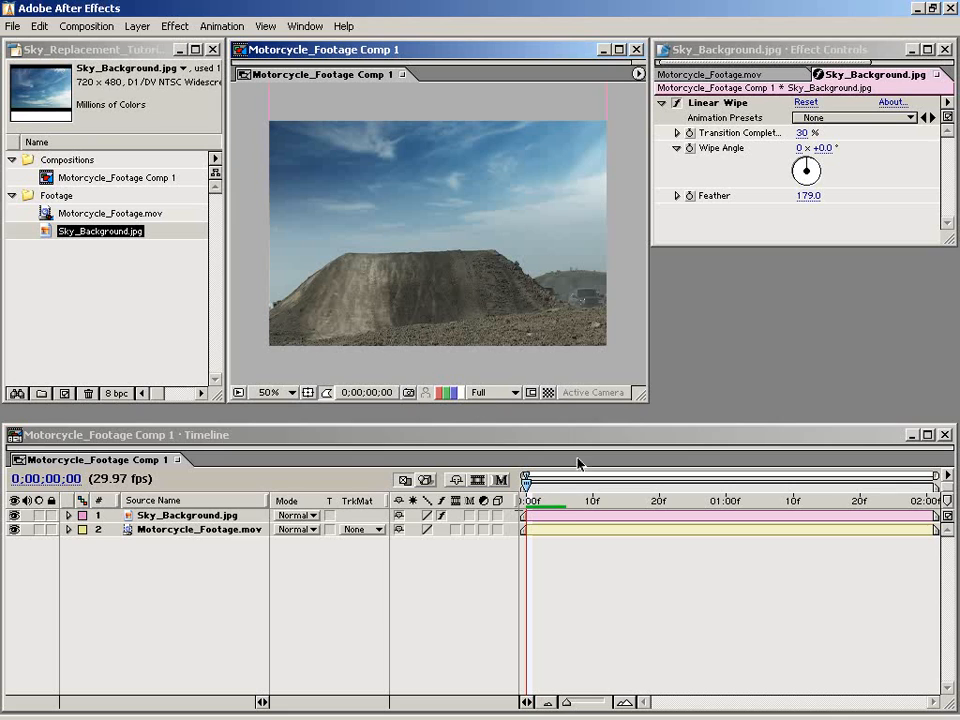
mouse_move(551, 507)
left_mouse_down()
mouse_move(919, 508)
mouse_move(545, 514)
mouse_move(932, 517)
mouse_move(609, 523)
mouse_move(539, 510)
left_mouse_up()
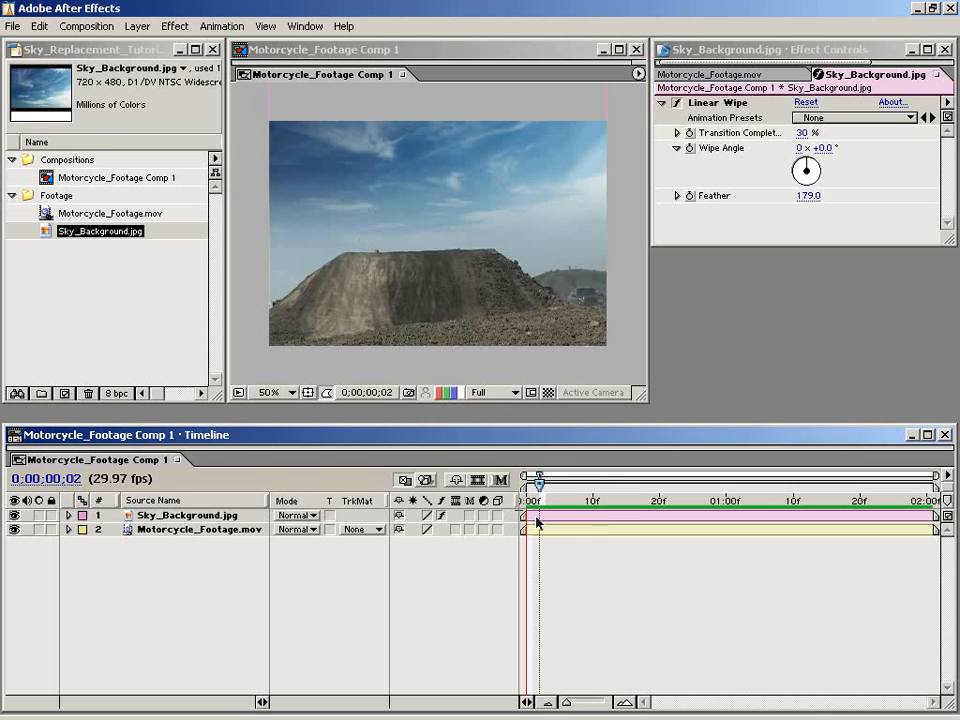
left_click(200, 516)
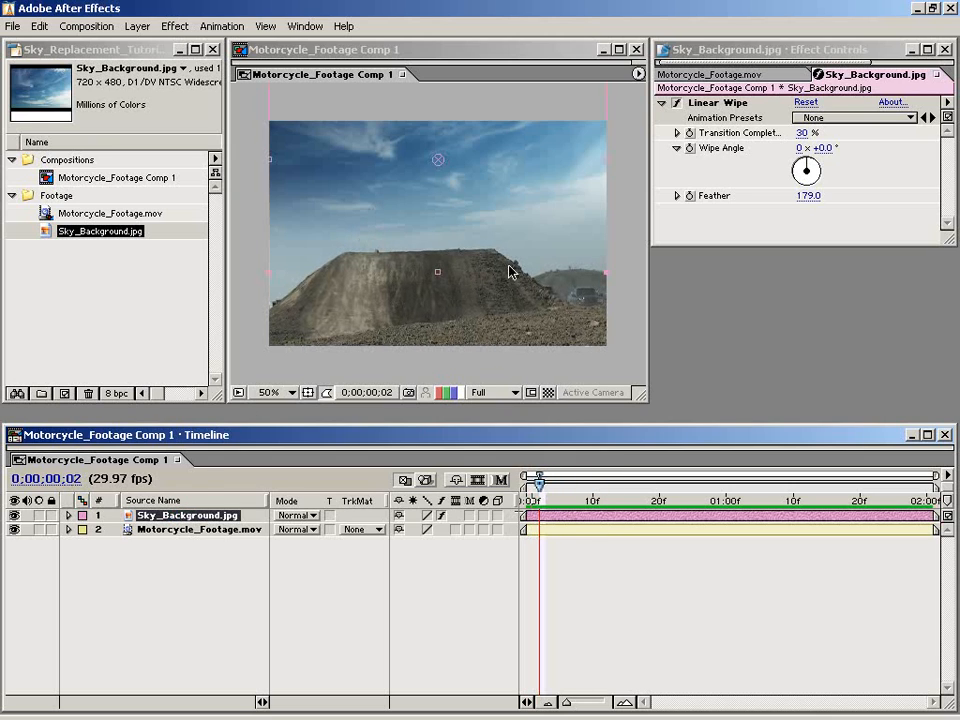
Step: Start Track Motion on the Motorcycle_Footage.mov layer at 0;00;00;21, with the tracker controls kept clear of the footage view
left_click_drag(545, 505, 666, 510)
left_click(212, 530)
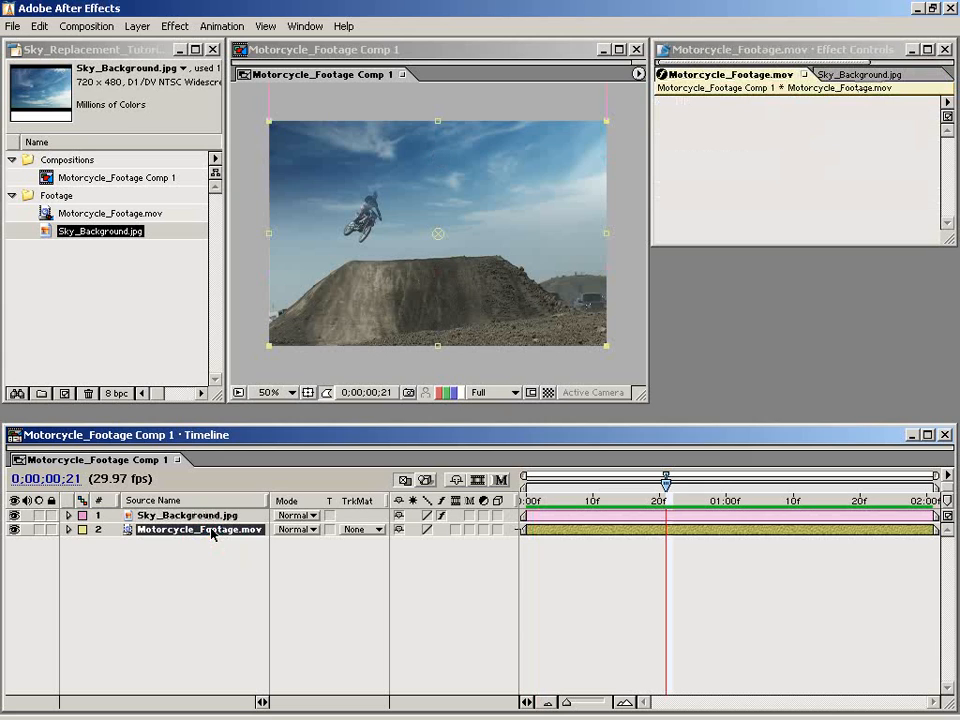
left_click(233, 587)
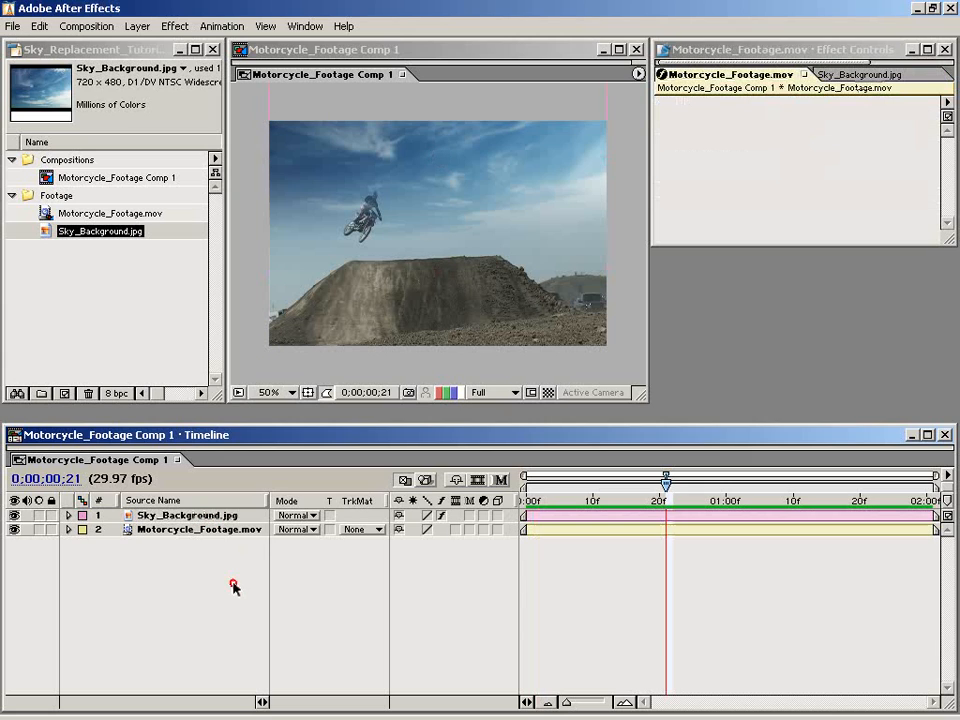
left_click(191, 533)
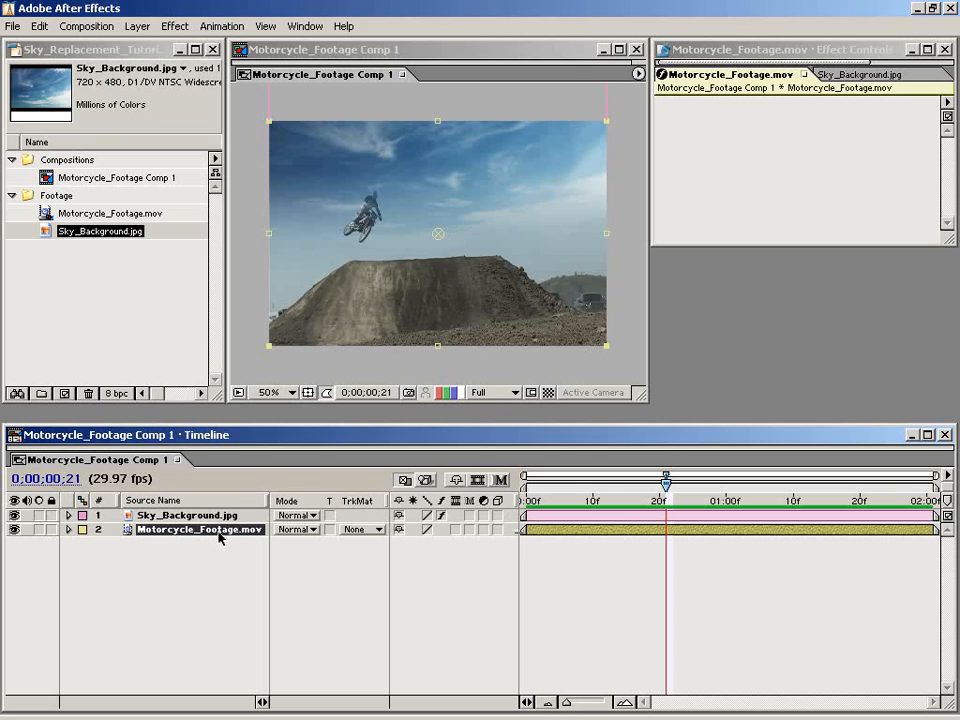
left_click(300, 26)
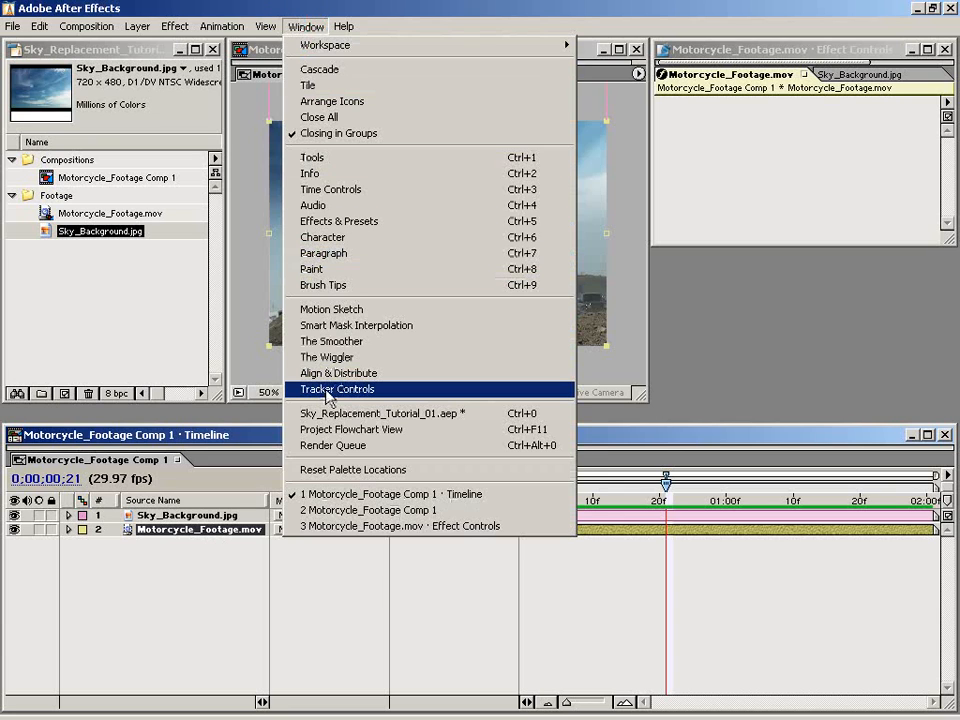
left_click(373, 392)
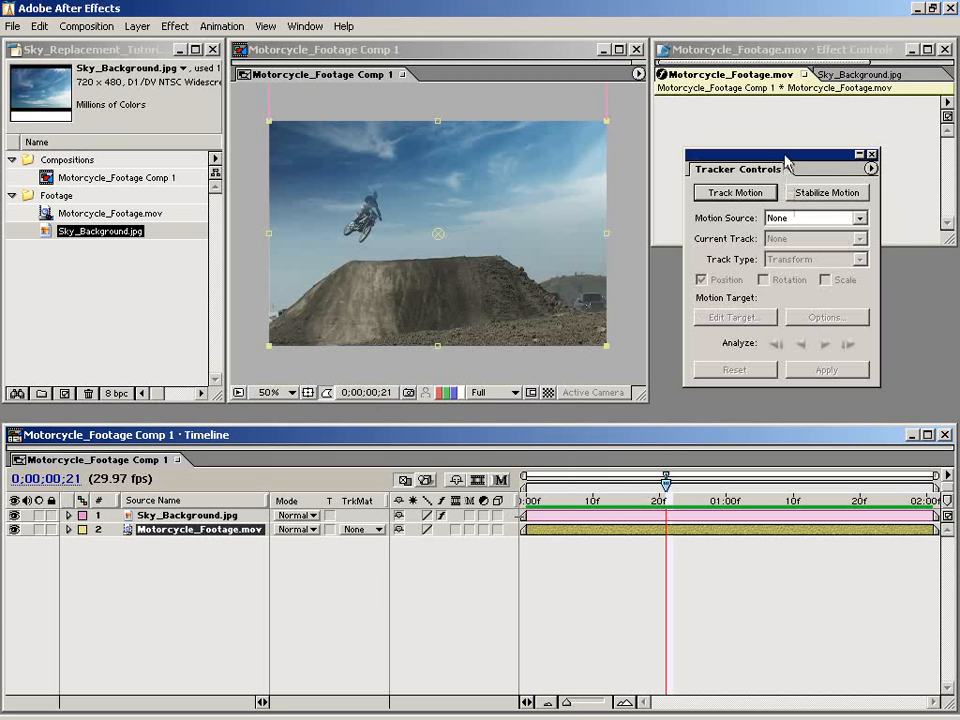
left_click_drag(785, 156, 756, 146)
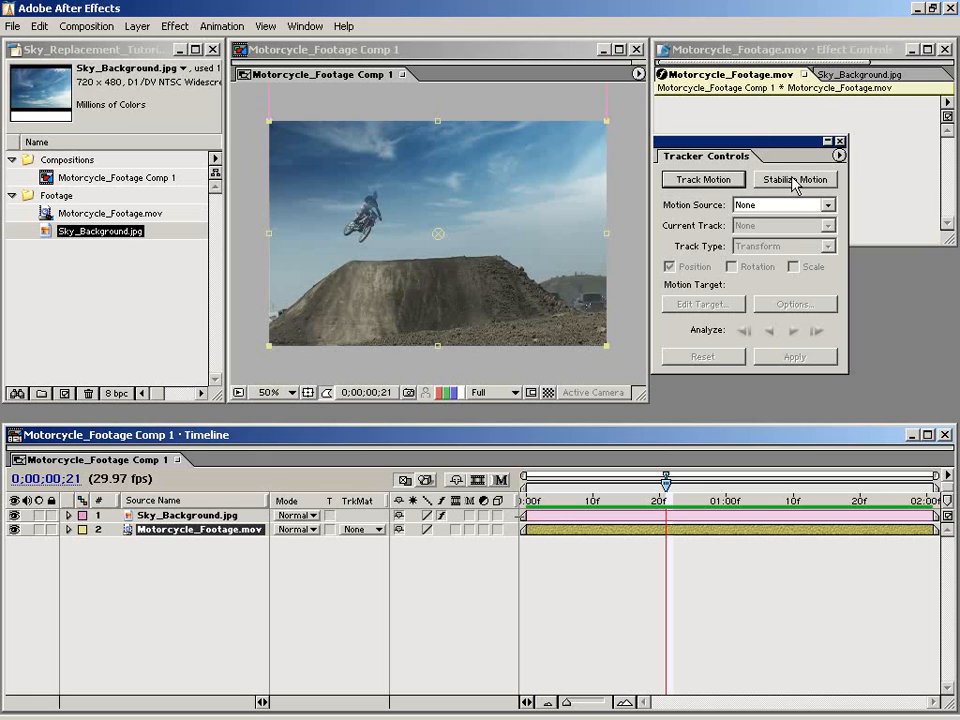
left_click(706, 181)
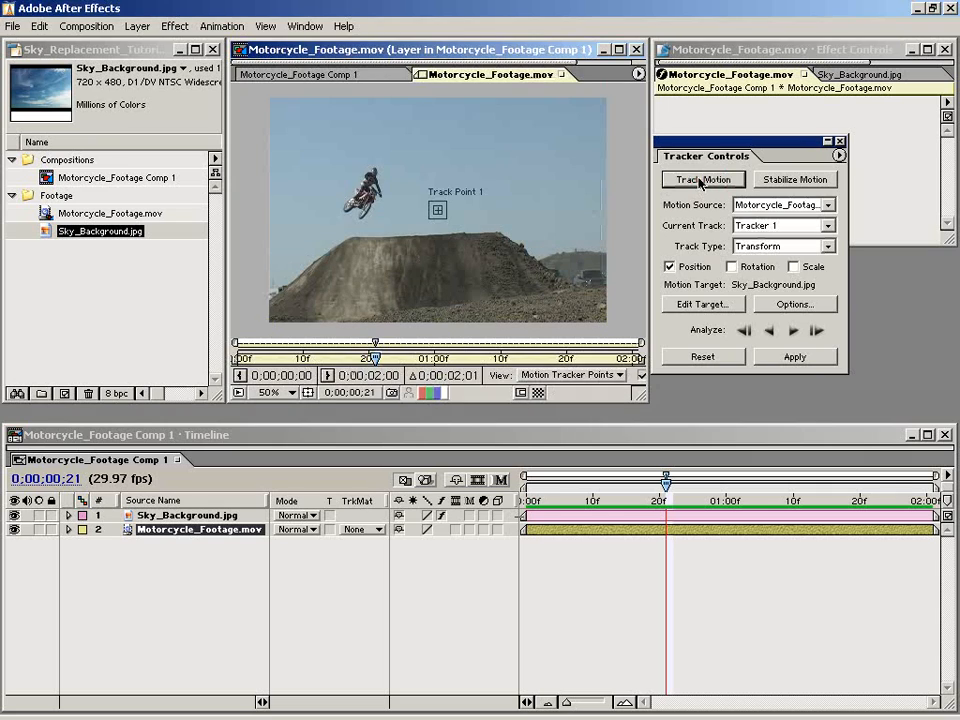
left_click_drag(705, 141, 751, 145)
Step: Examine the dirt jump and background in the motorcycle footage for a distinct feature suitable for tracking
left_click_drag(512, 240, 462, 232)
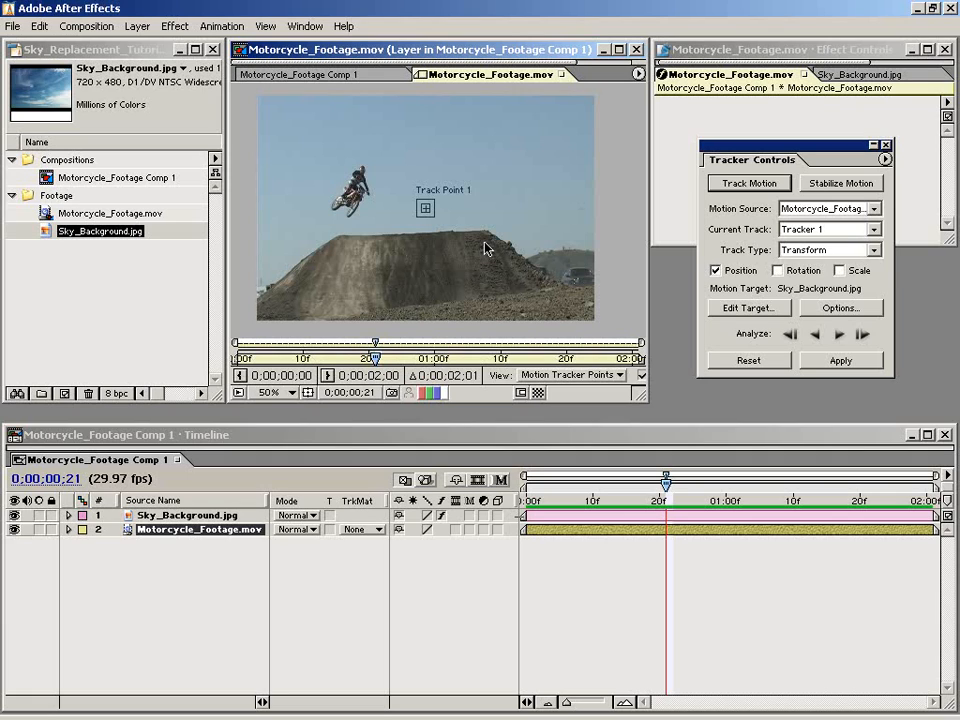
left_click_drag(486, 246, 449, 238)
key("period")
left_click_drag(547, 267, 402, 240)
left_click_drag(332, 212, 363, 238)
key("comma")
key("comma")
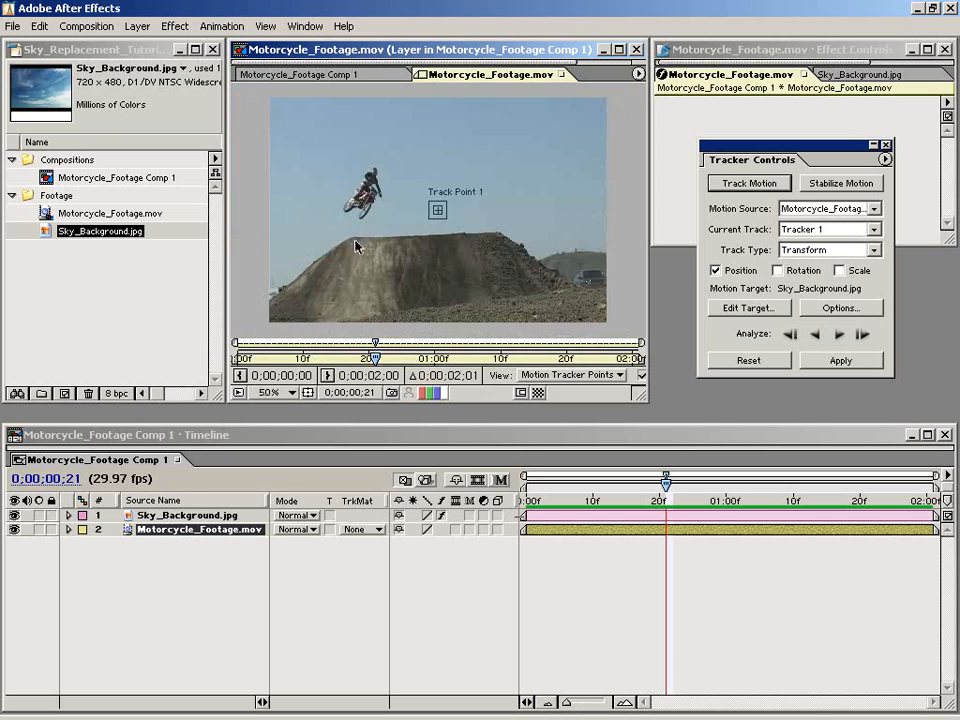
Step: Place Track Point 1 on the small bump along the ridge of the distant hill beside the dirt jump
left_click_drag(505, 233, 441, 224)
key("period")
left_click_drag(317, 197, 518, 255)
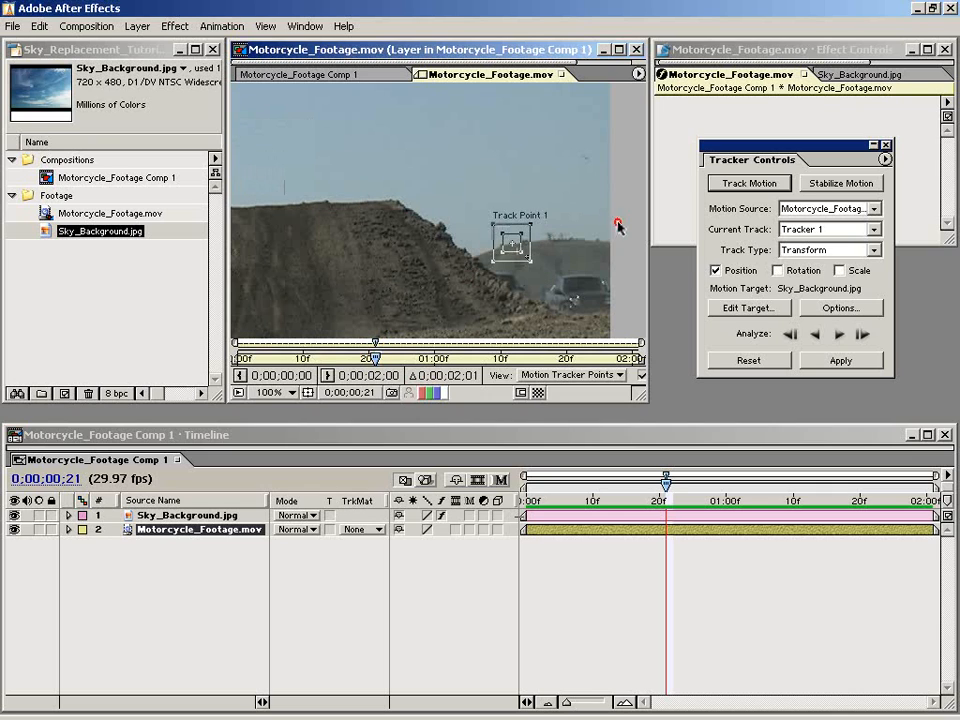
key("period")
key("period")
left_click_drag(604, 300, 346, 176)
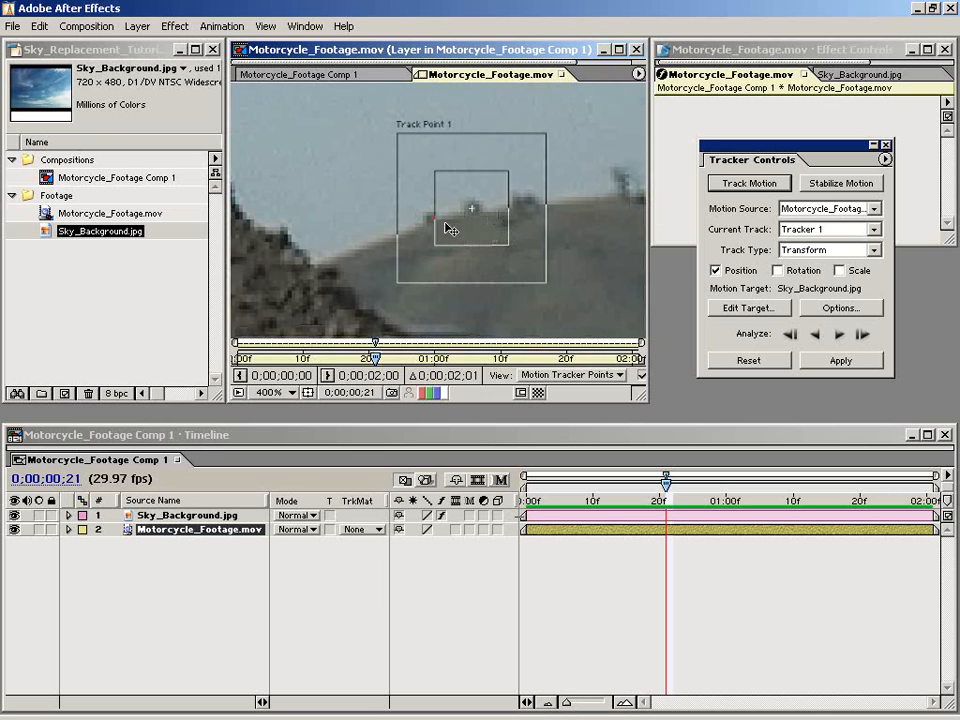
key("comma")
key("comma")
Step: Open the motion tracker options and choose Luminance as the tracking channel
left_click(840, 308)
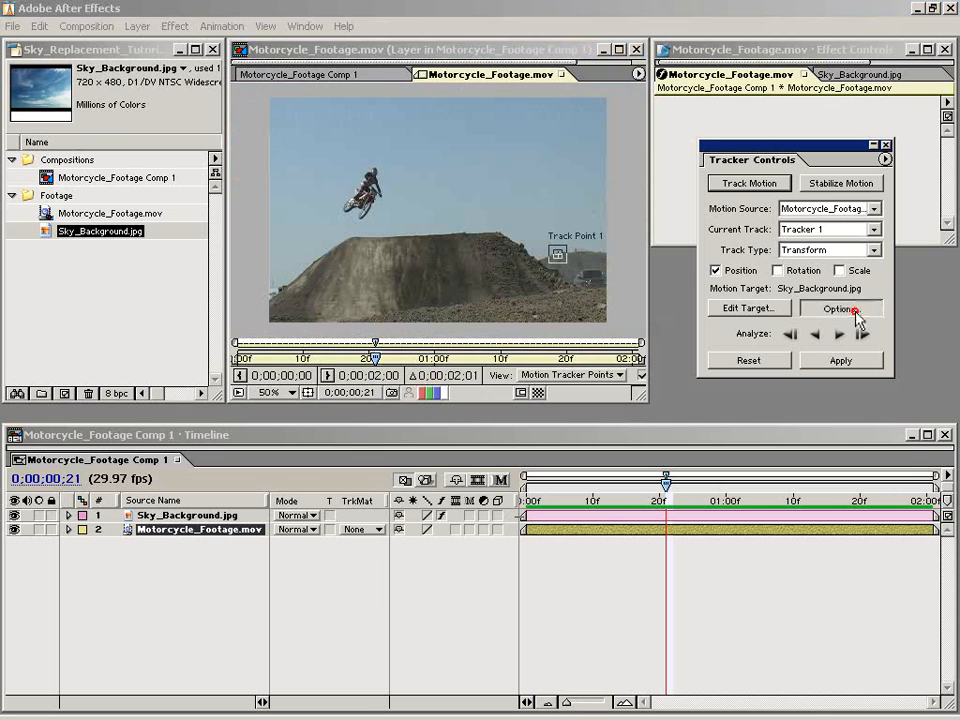
left_click_drag(600, 292, 355, 255)
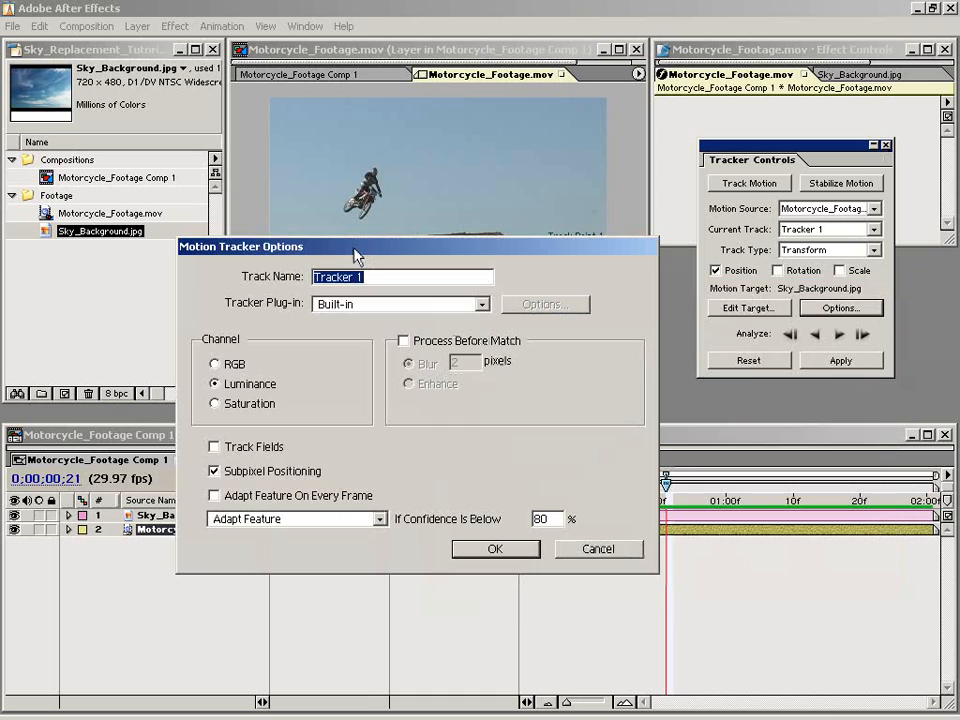
left_click(222, 388)
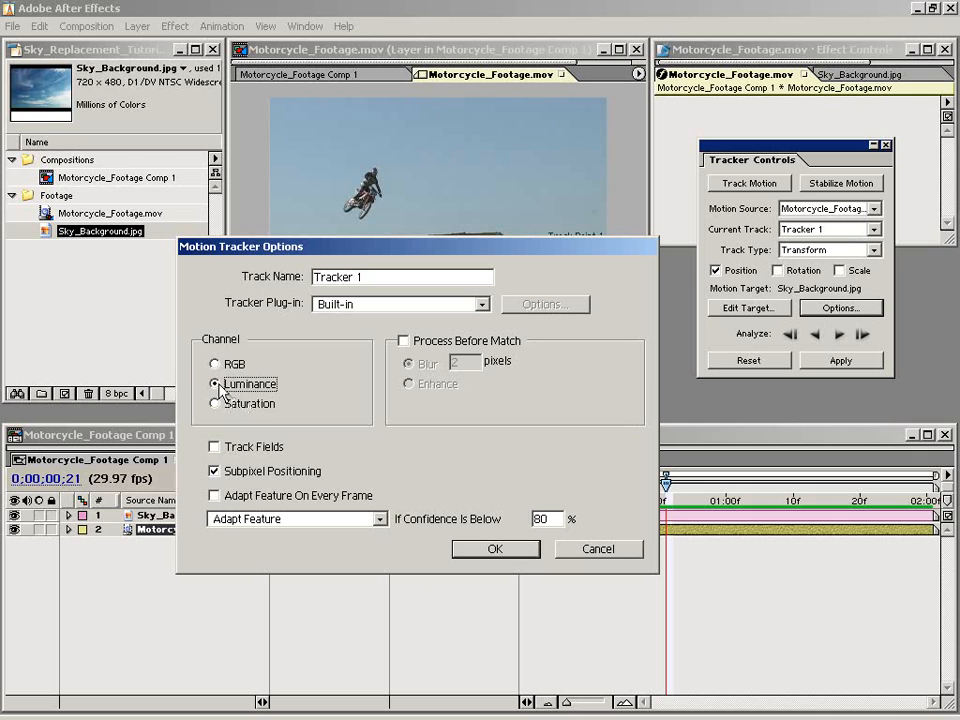
left_click(403, 341)
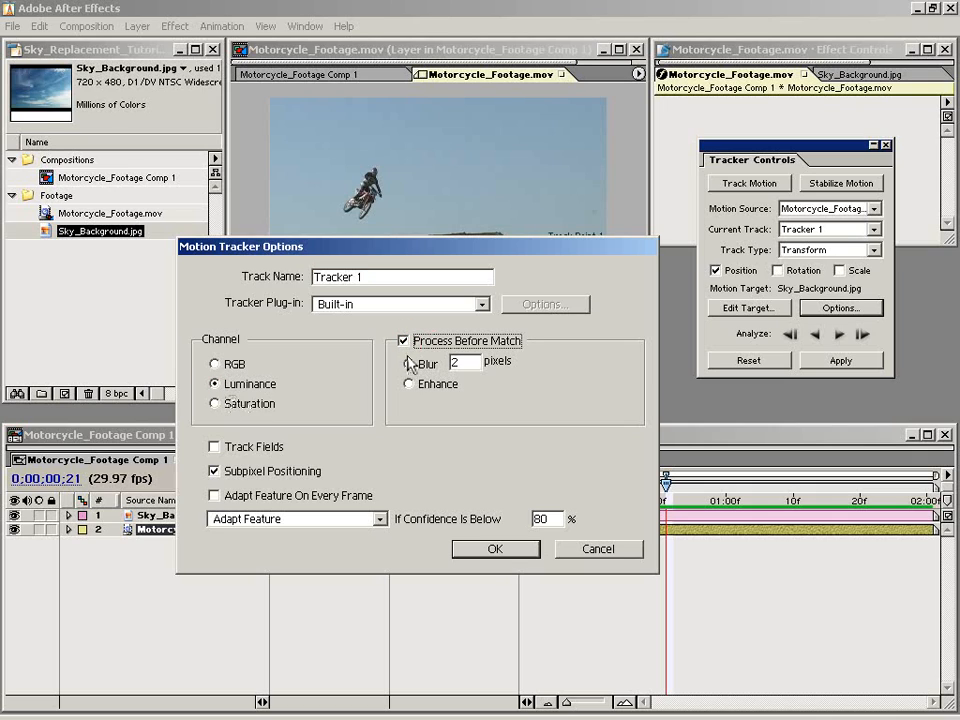
left_click(408, 385)
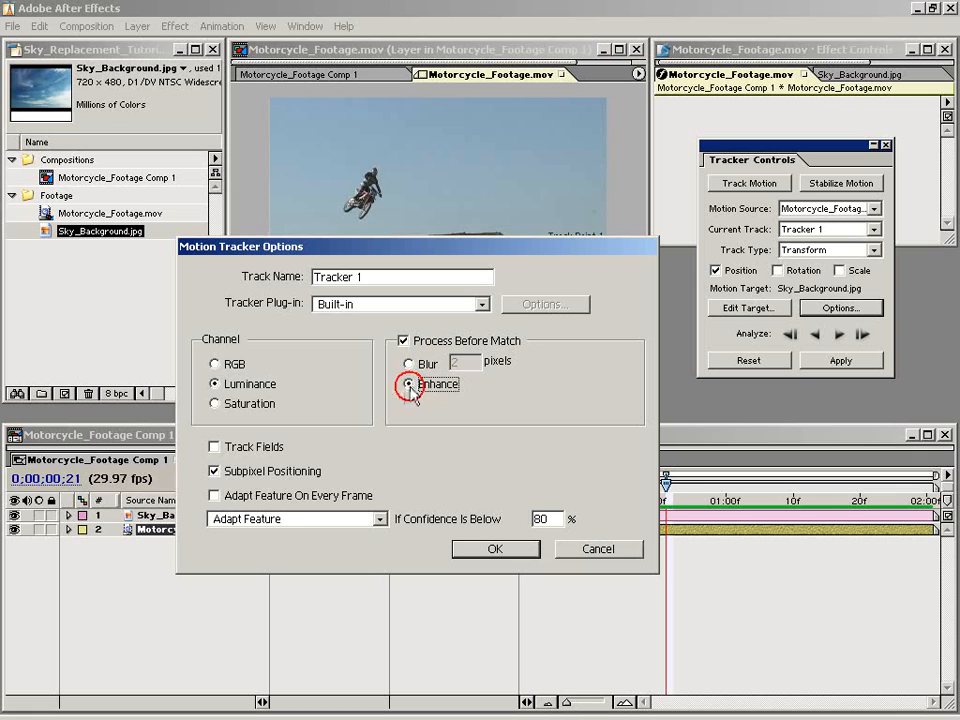
left_click(402, 341)
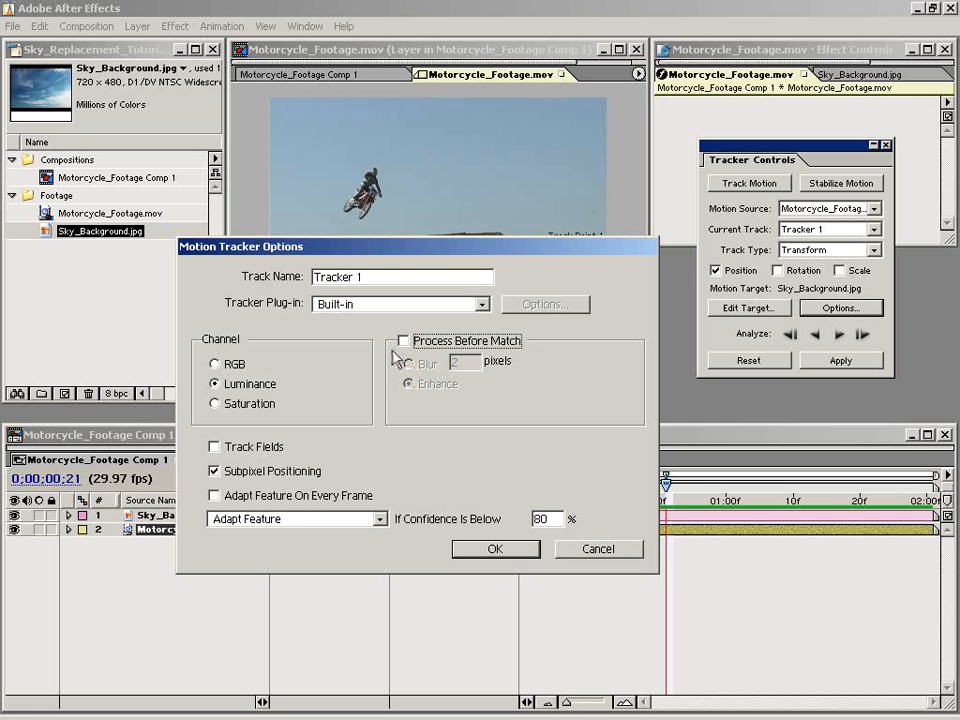
Step: Leave Track Fields off, set the tracker to Adapt Feature if confidence is below 80%, and accept the tracker options
left_click(214, 447)
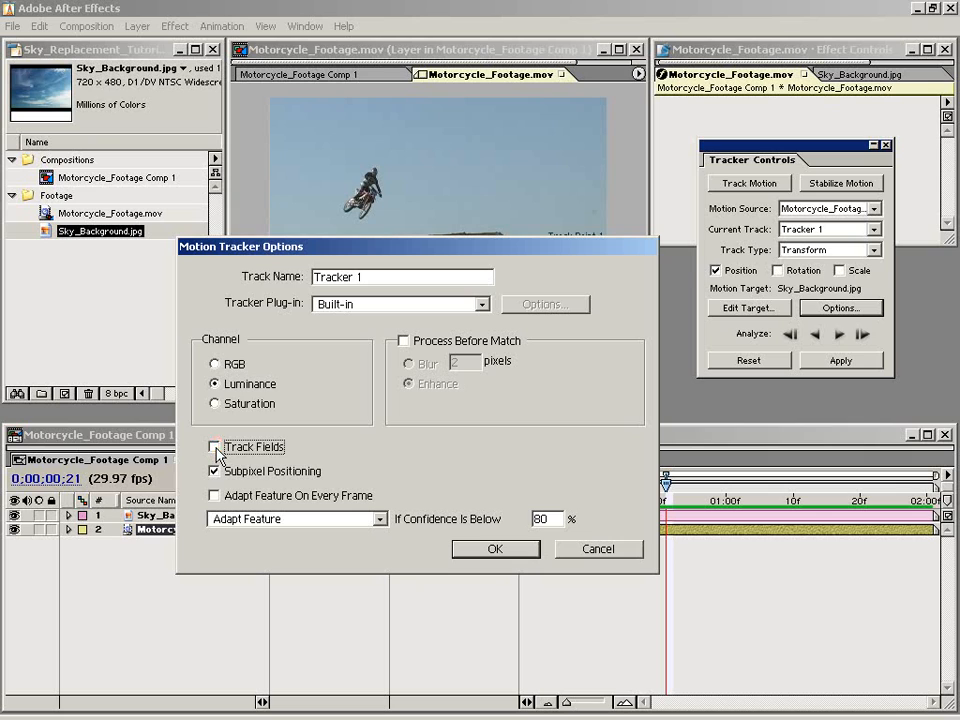
left_click(313, 519)
left_click(274, 569)
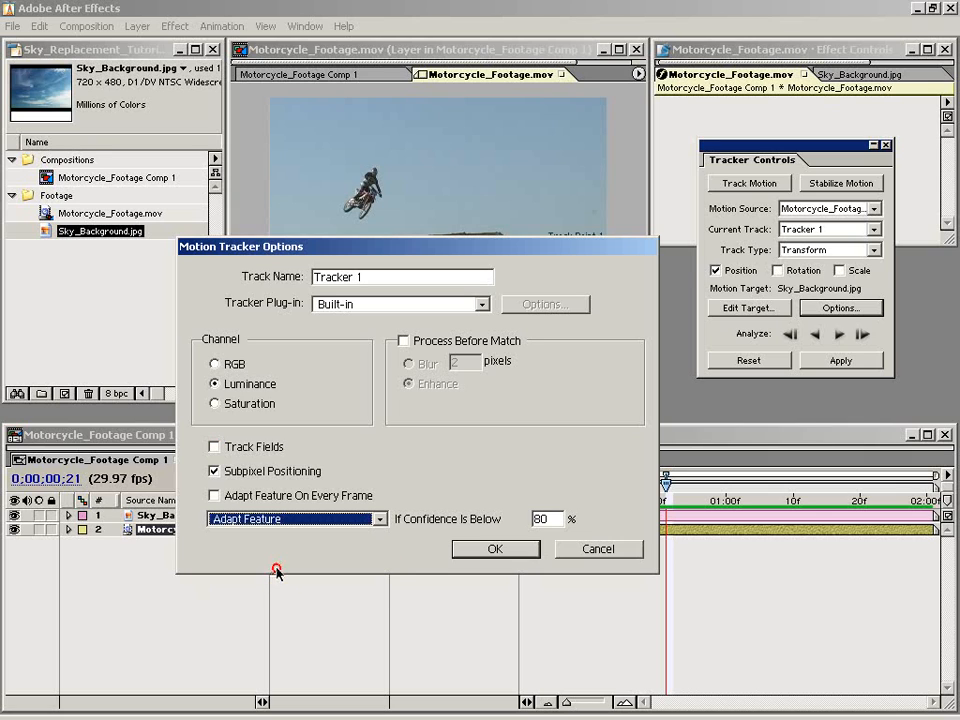
left_click(494, 549)
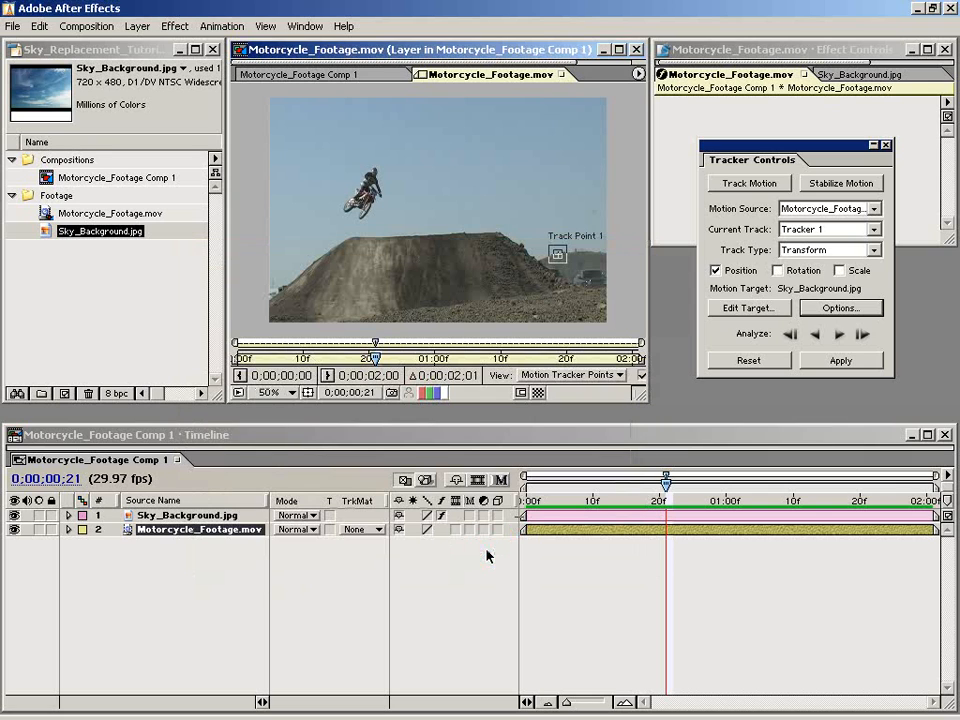
Step: Set the current time to the first frame, 0;00;00;00, as the starting point for tracking
left_click_drag(571, 279, 521, 252)
key("period")
left_click_drag(594, 283, 388, 264)
key("comma")
left_click(840, 335)
left_click_drag(667, 487, 524, 484)
Step: Check Track Point 1 closely on the distant hill's ridge and analyze its motion forward through the whole clip
key("period")
key("period")
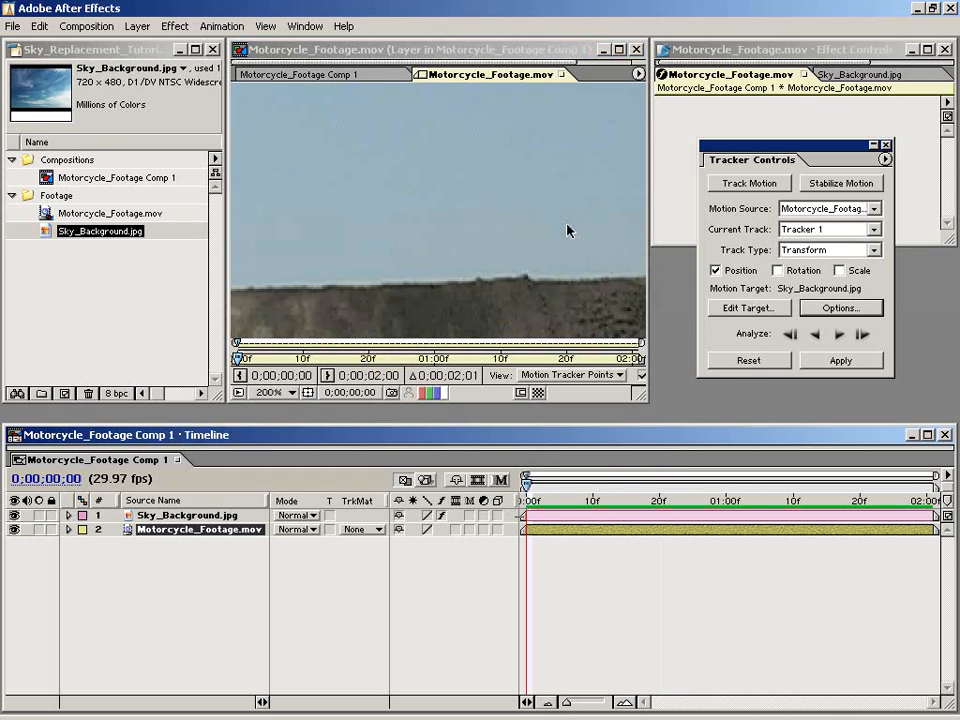
left_click_drag(590, 300, 280, 219)
left_click_drag(591, 270, 468, 225)
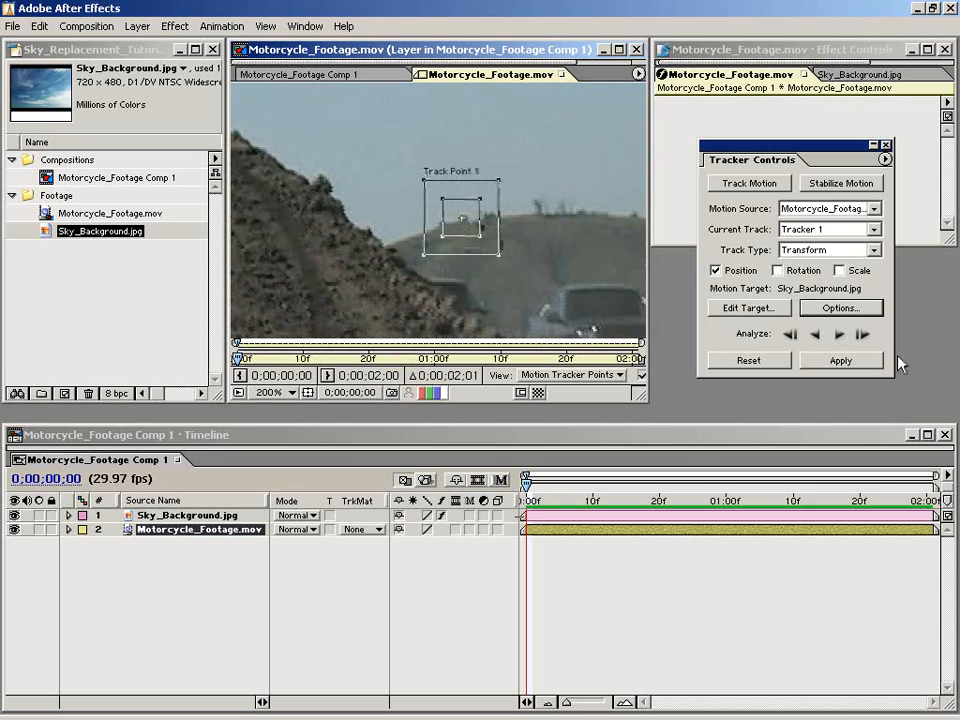
key("comma")
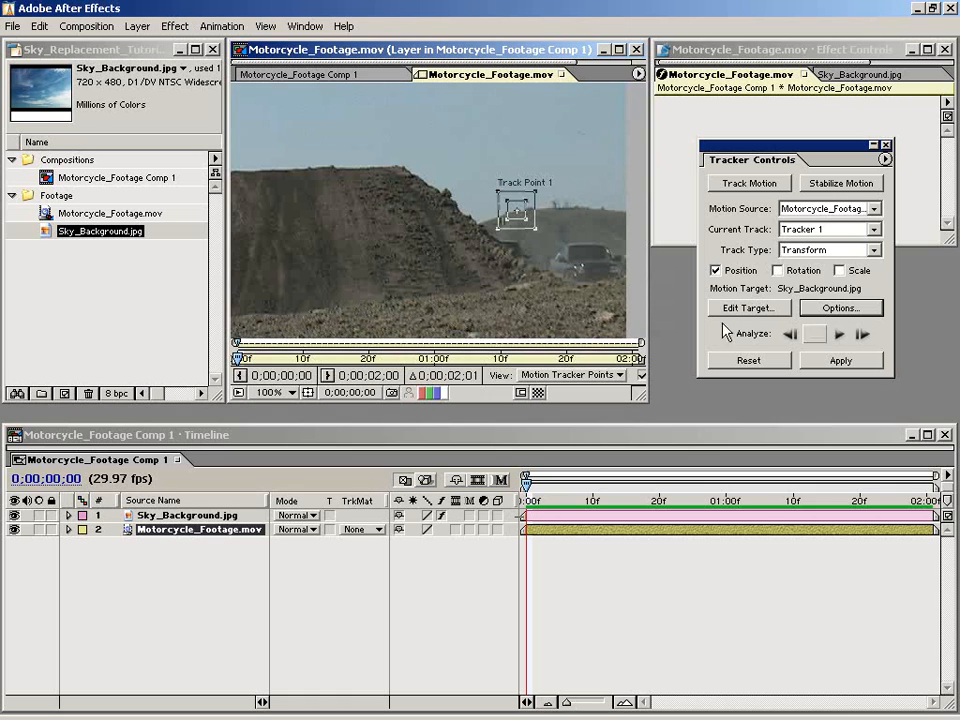
left_click(839, 335)
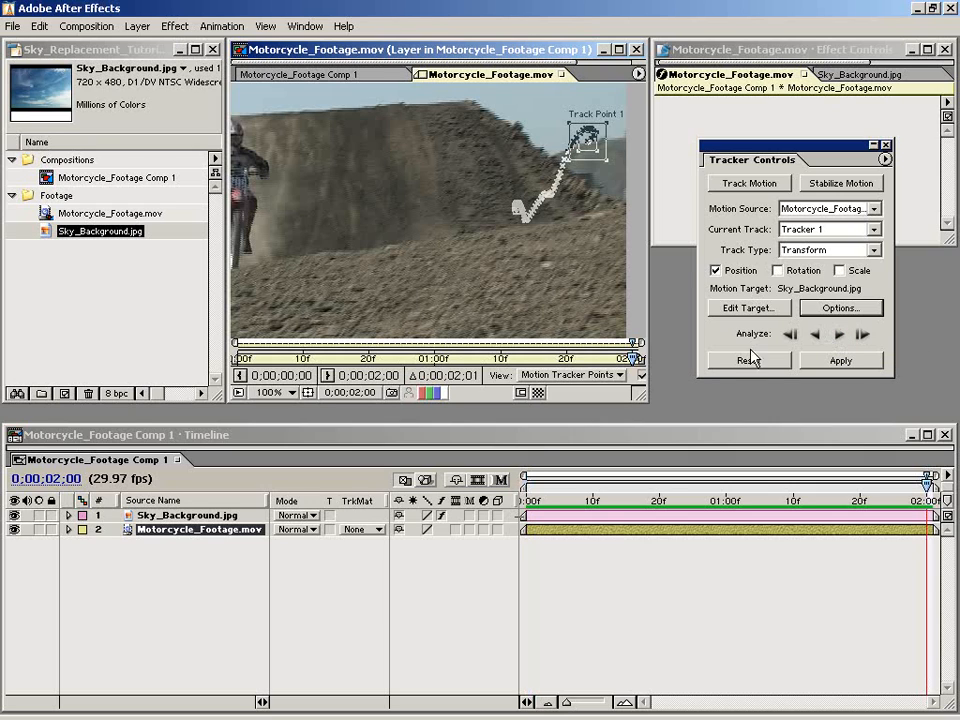
Step: Examine the tracked path of Track Point 1 at several times in the clip, ending back at 0;00;00;00
left_click(650, 607)
left_click_drag(593, 191, 467, 230)
key("period")
left_click_drag(926, 486, 580, 495)
key("comma")
left_click_drag(488, 278, 414, 257)
key("comma")
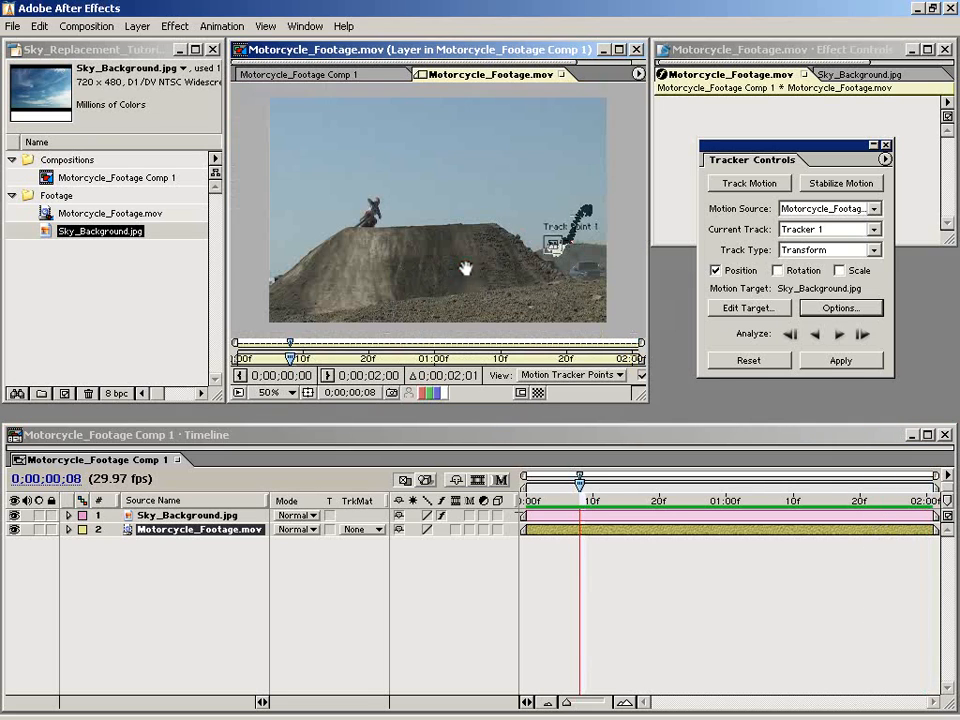
left_click_drag(595, 508, 508, 514)
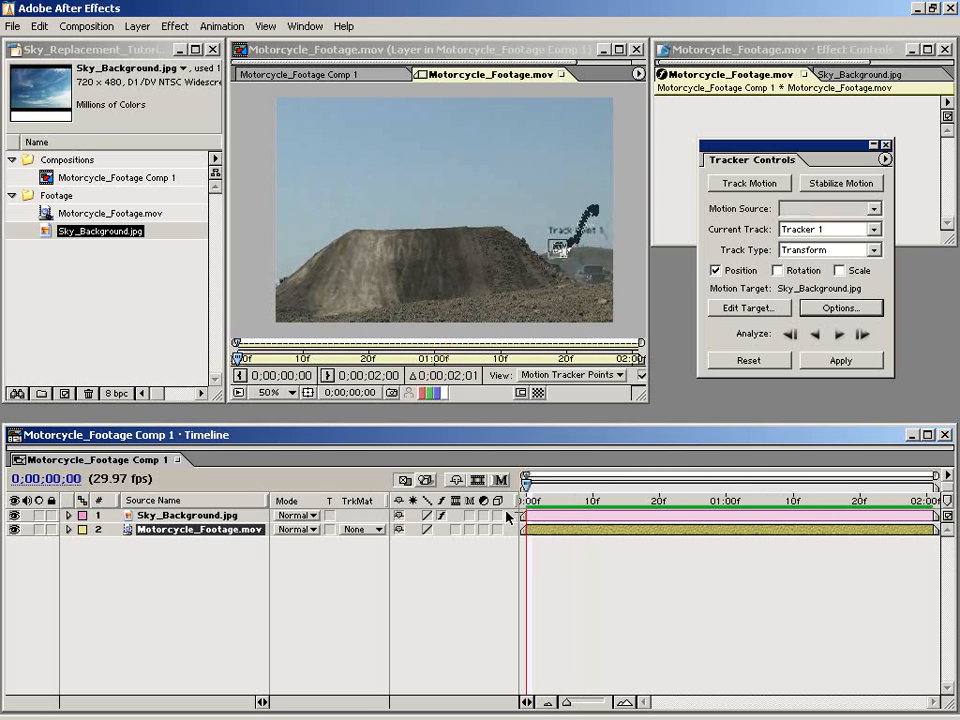
Step: Apply the tracked motion to Sky_Background.jpg in the X and Y dimensions
left_click(840, 360)
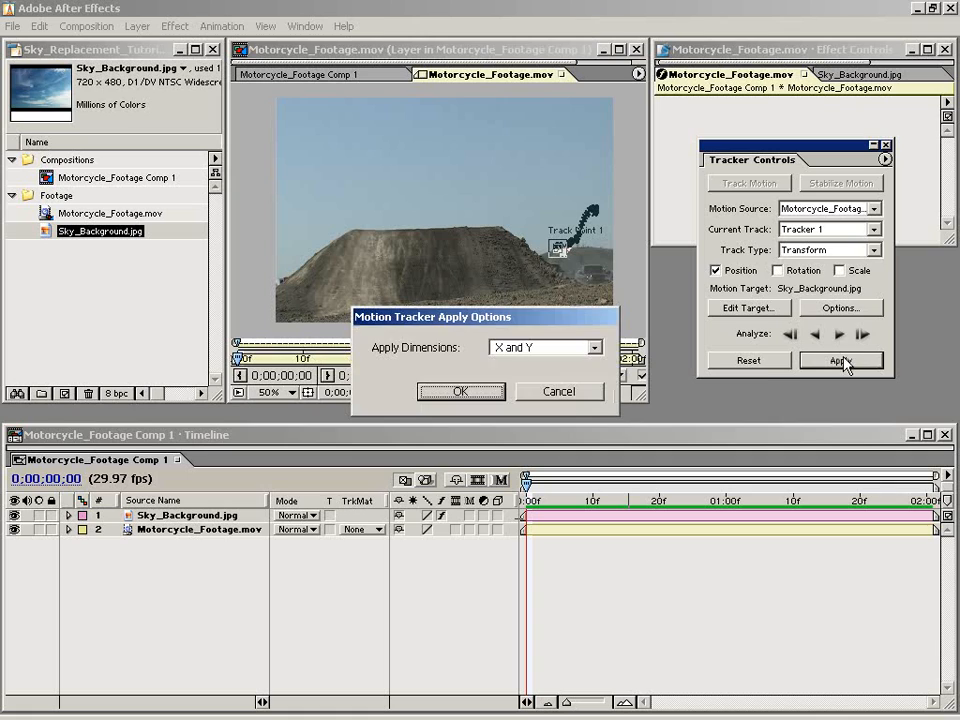
left_click_drag(454, 316, 415, 238)
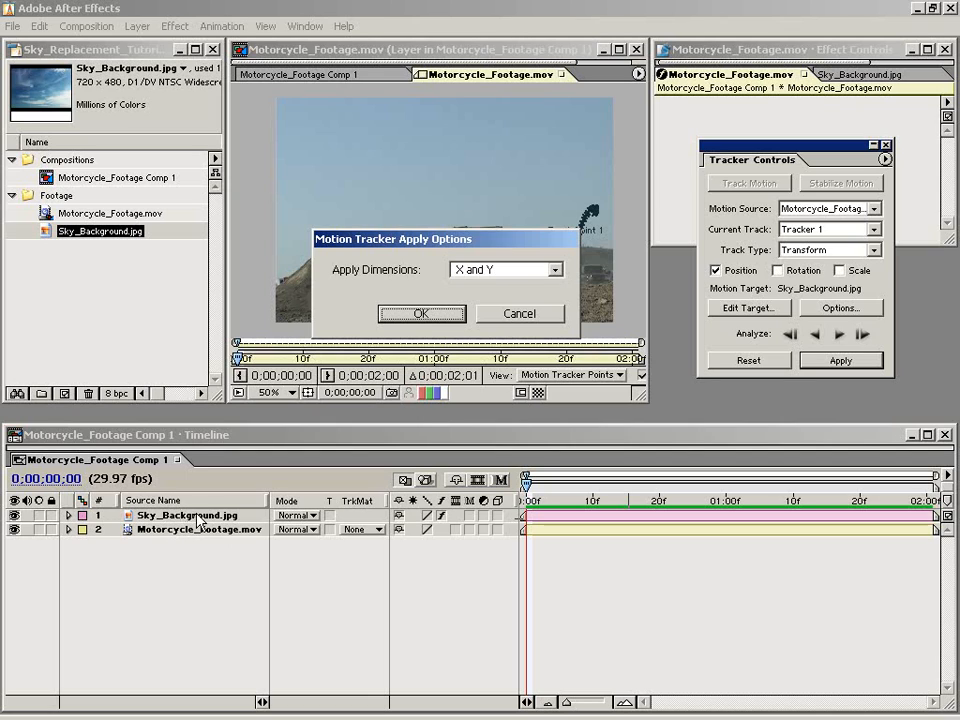
left_click(424, 314)
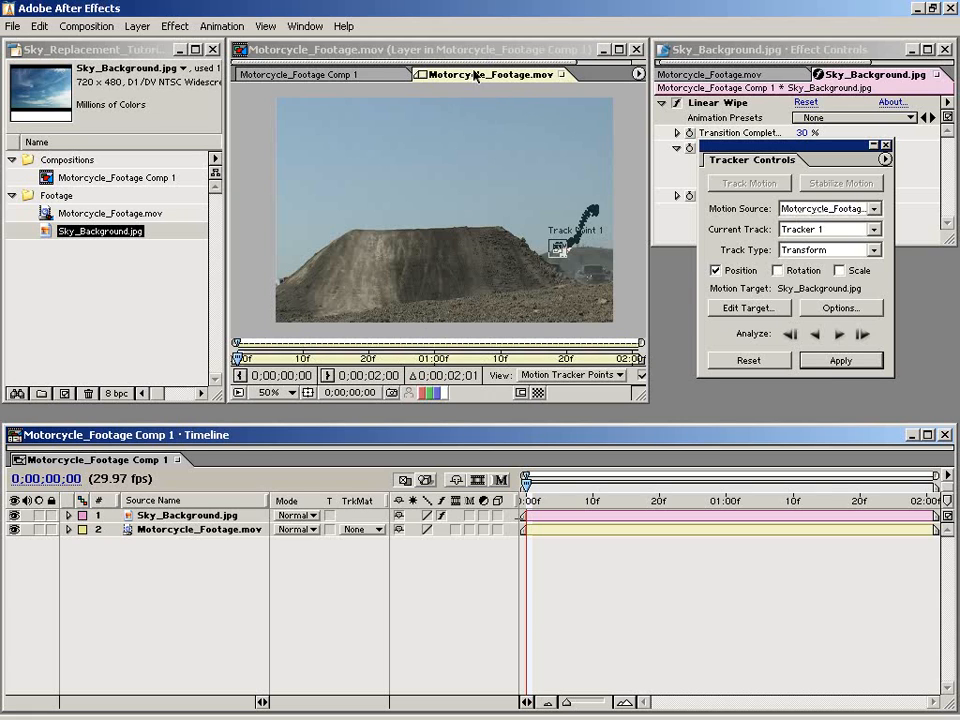
Step: Close the Motorcycle_Footage.mov layer view and preview the sky's motion in the composition
left_click_drag(476, 77, 414, 150)
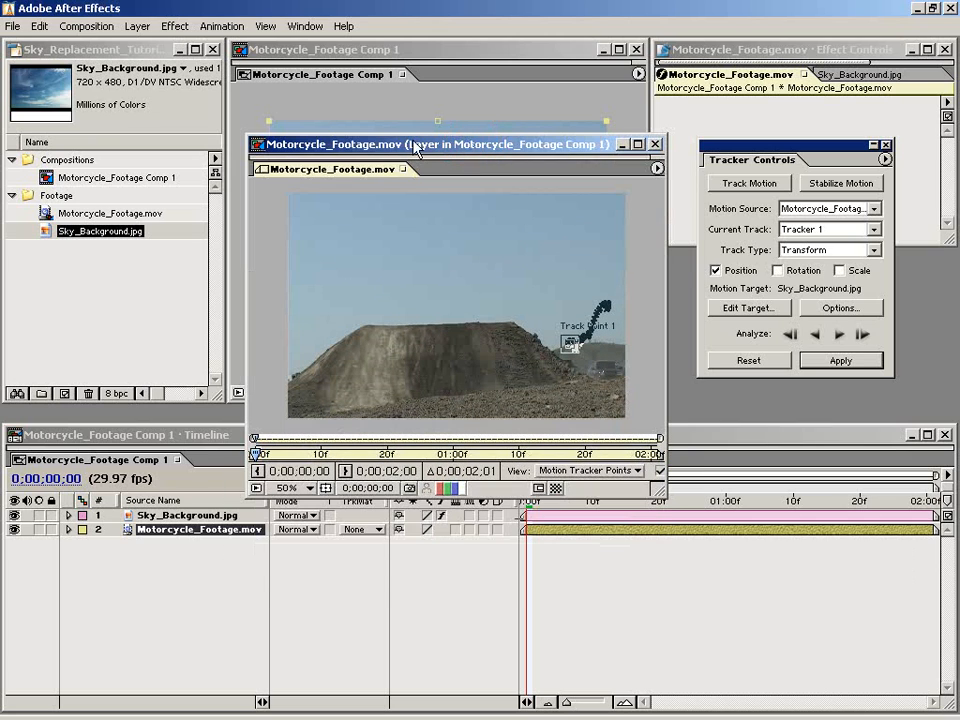
left_click(655, 145)
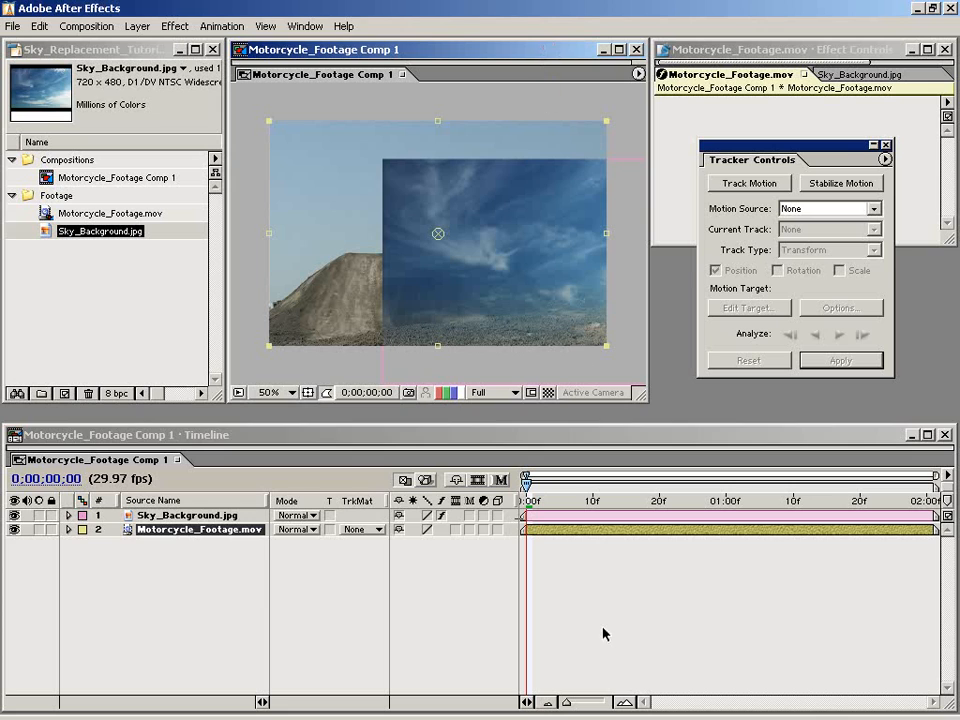
left_click_drag(529, 499, 525, 561)
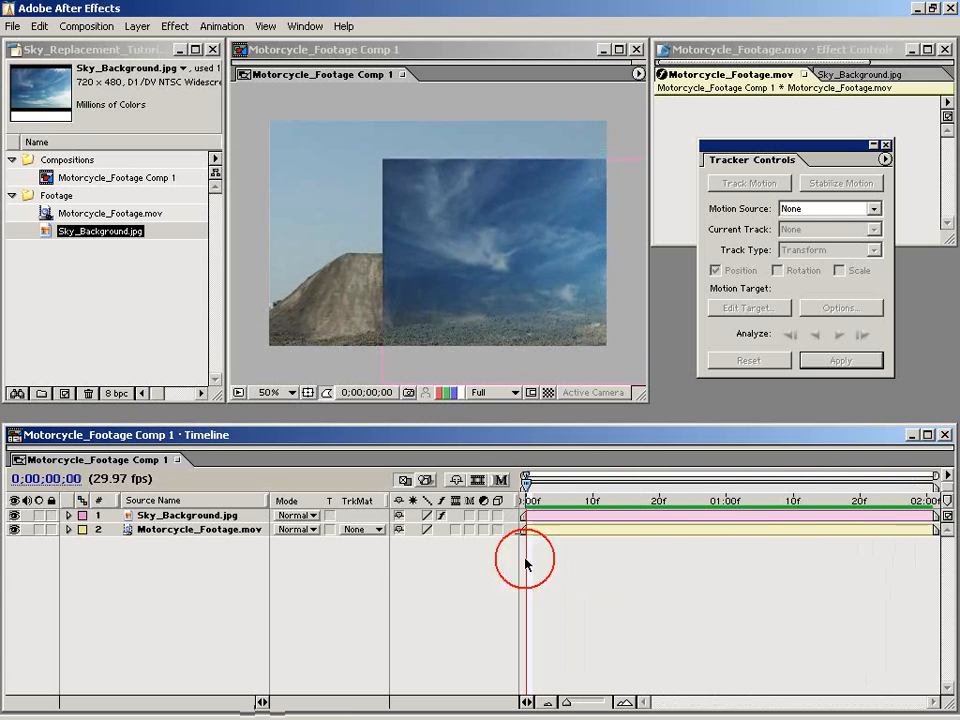
Step: Reveal the Transform properties of Sky_Background.jpg and try shifting its anchor point to 493.0, 240.0
left_click(68, 515)
left_click(82, 544)
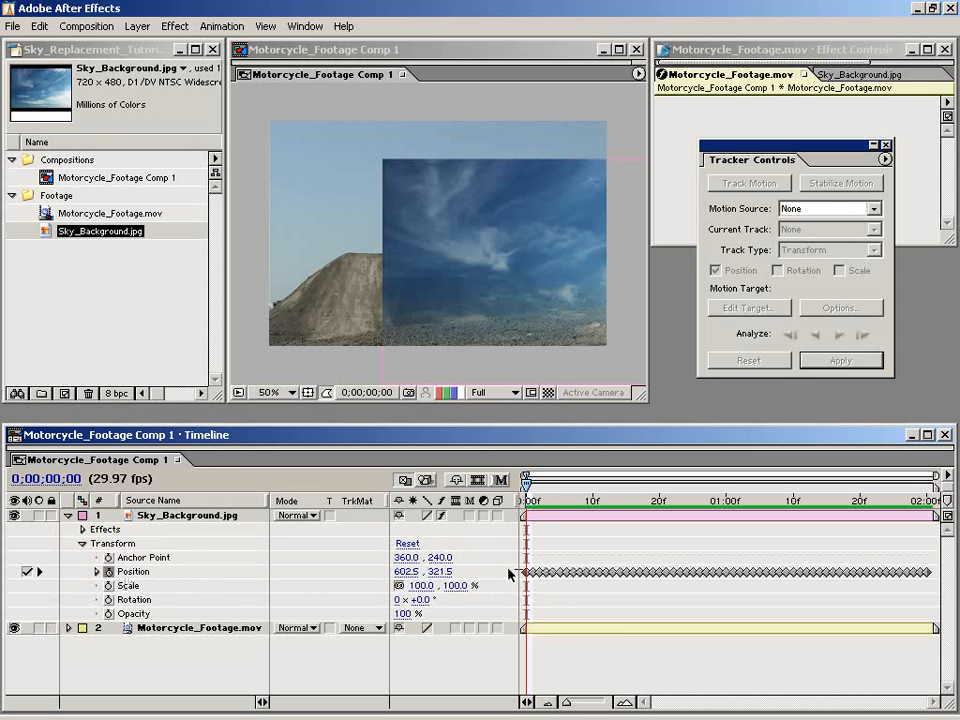
left_click_drag(407, 557, 509, 530)
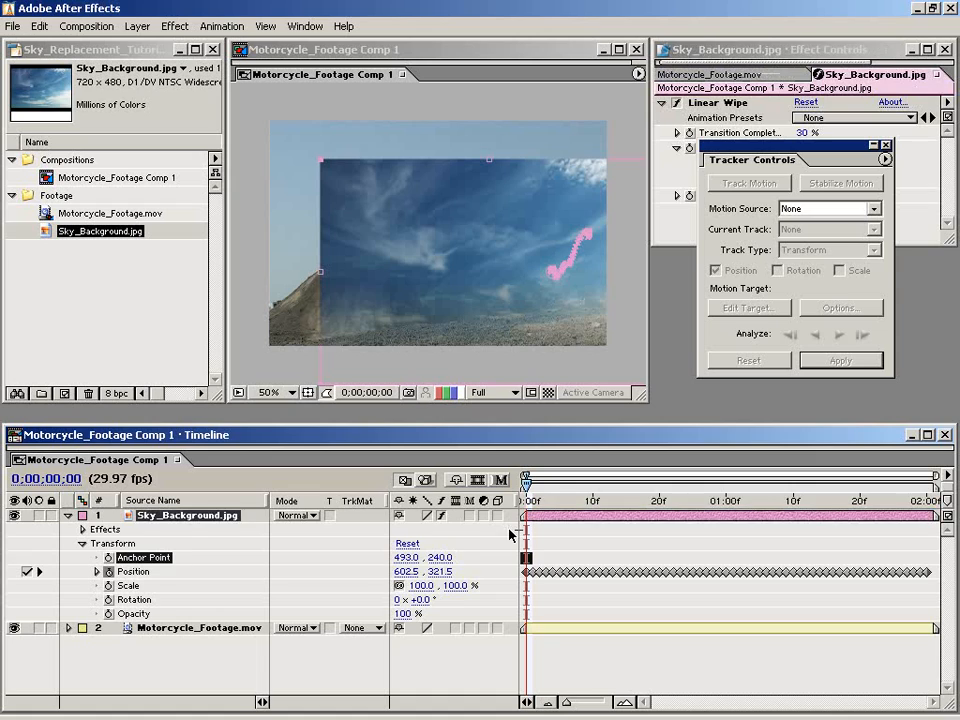
key("ctrl+z")
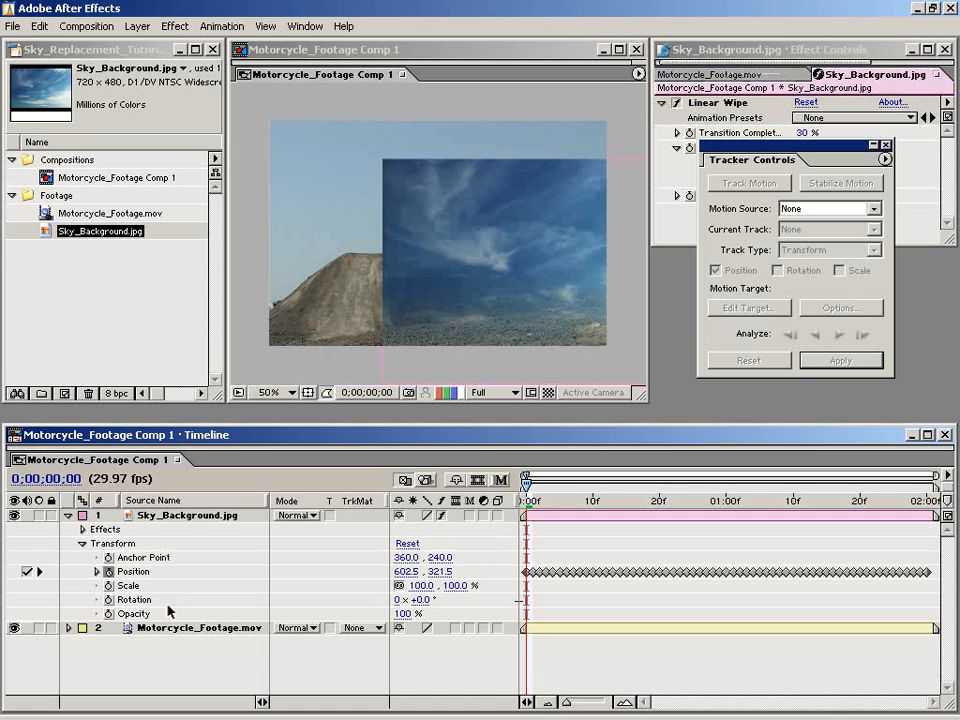
Step: Select all Position keyframes of Sky_Background.jpg, move the sky over the frame to 364.5, 197.5, and check it at 0;00;00;09
left_click(134, 573)
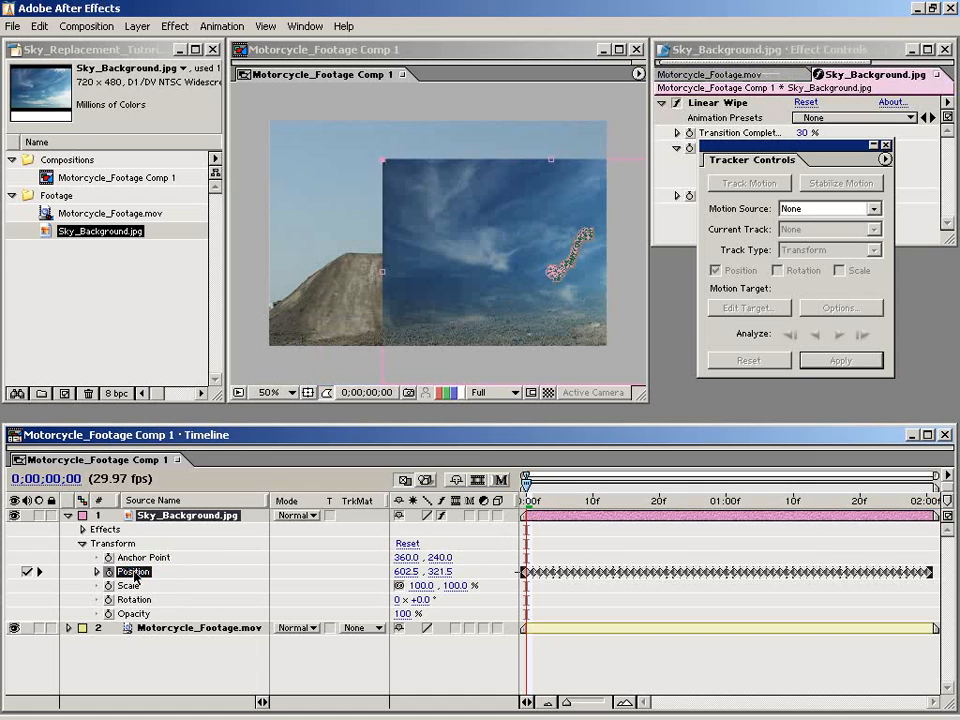
left_click_drag(603, 306, 494, 250)
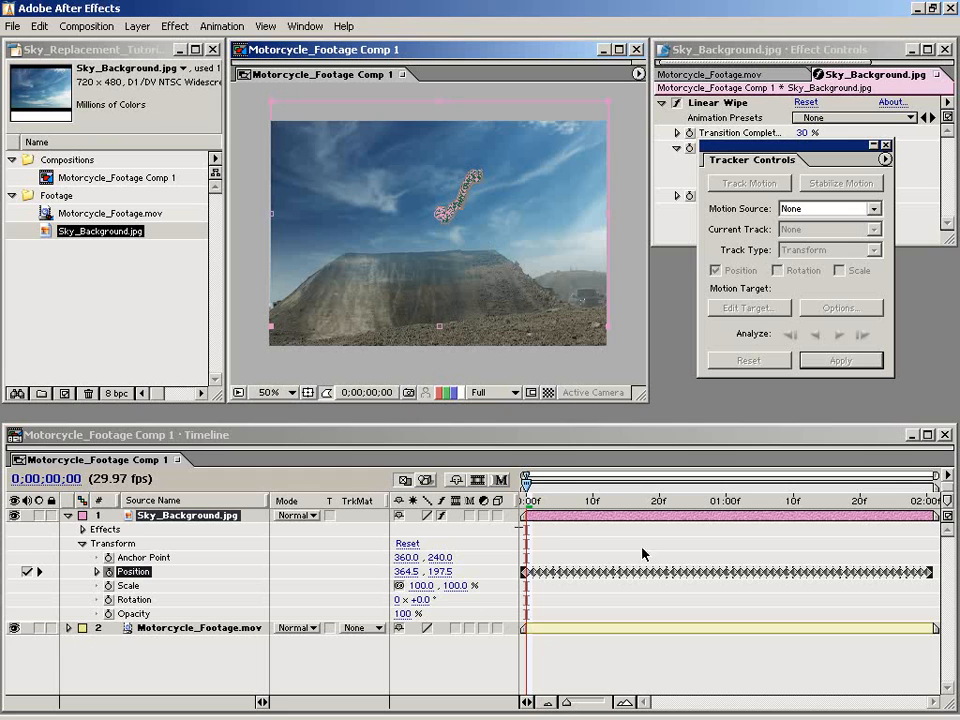
left_click_drag(527, 500, 586, 512)
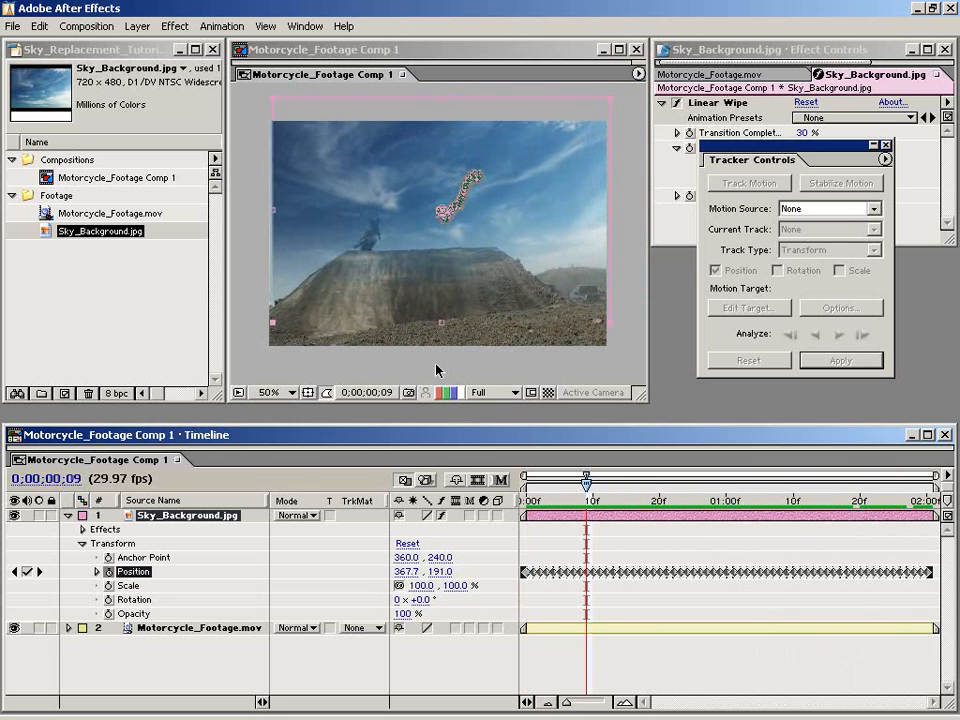
left_click(600, 242)
key("ctrl+z")
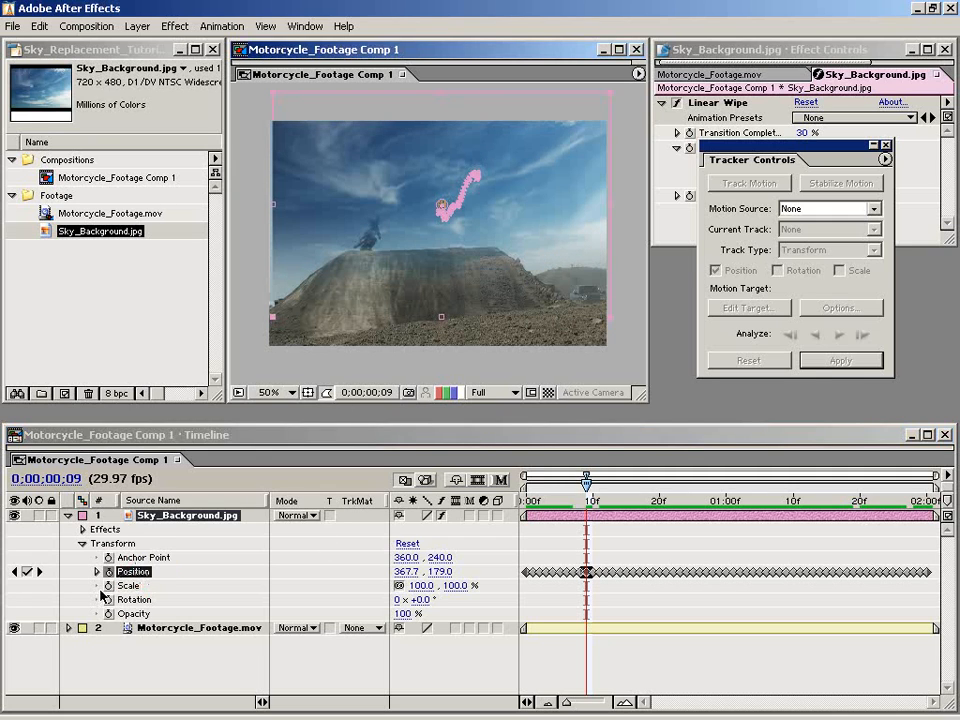
key("ctrl+z")
Step: With all Position keyframes selected, raise the sky to 359.7, 65.0 at 0;00;00;09 so its feathered edge meets the dirt jump
left_click(134, 560)
left_click(131, 571)
left_click_drag(514, 272, 510, 226)
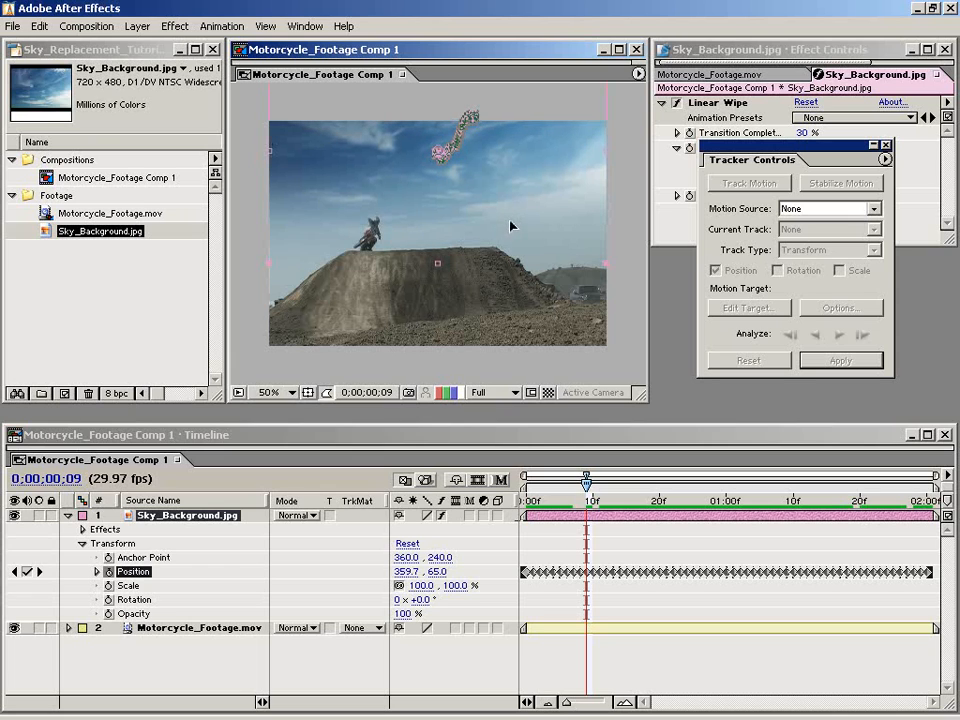
Step: Check the sky's coverage at 0;00;01;20 and scale Sky_Background.jpg to 121.0% to fill the uncovered edge
left_click(605, 628)
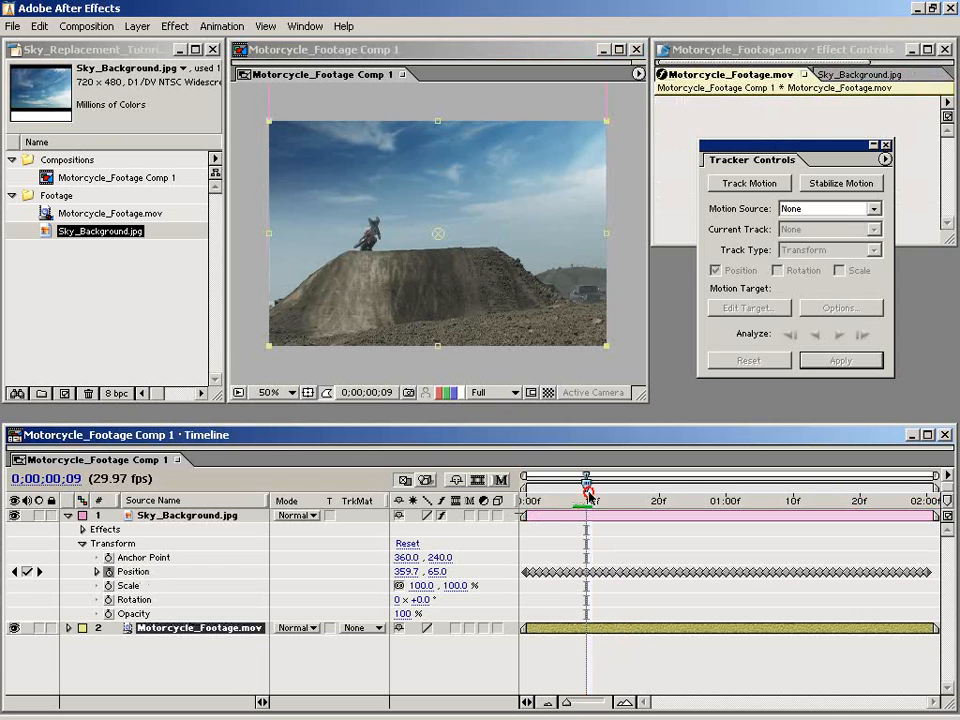
left_click_drag(589, 505, 860, 508)
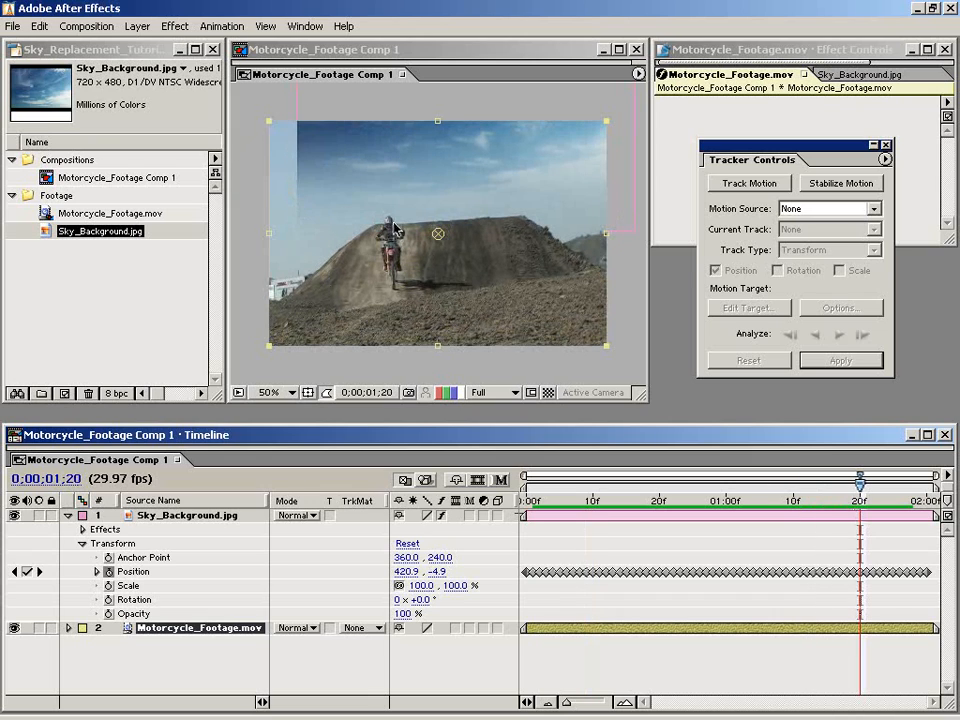
key("comma")
left_click(536, 291)
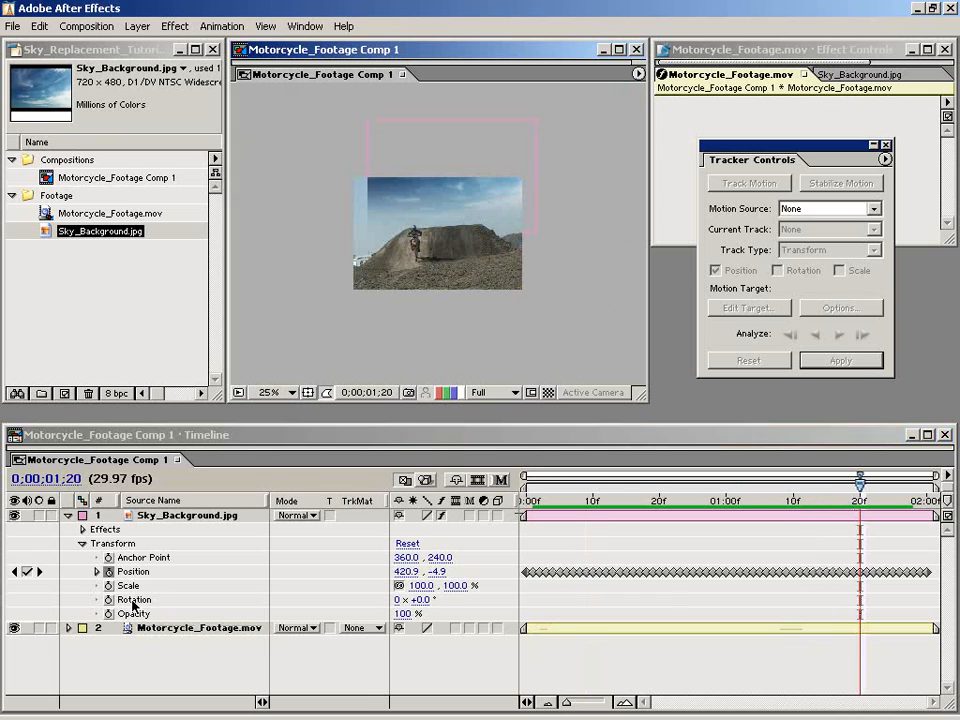
left_click_drag(455, 591, 468, 578)
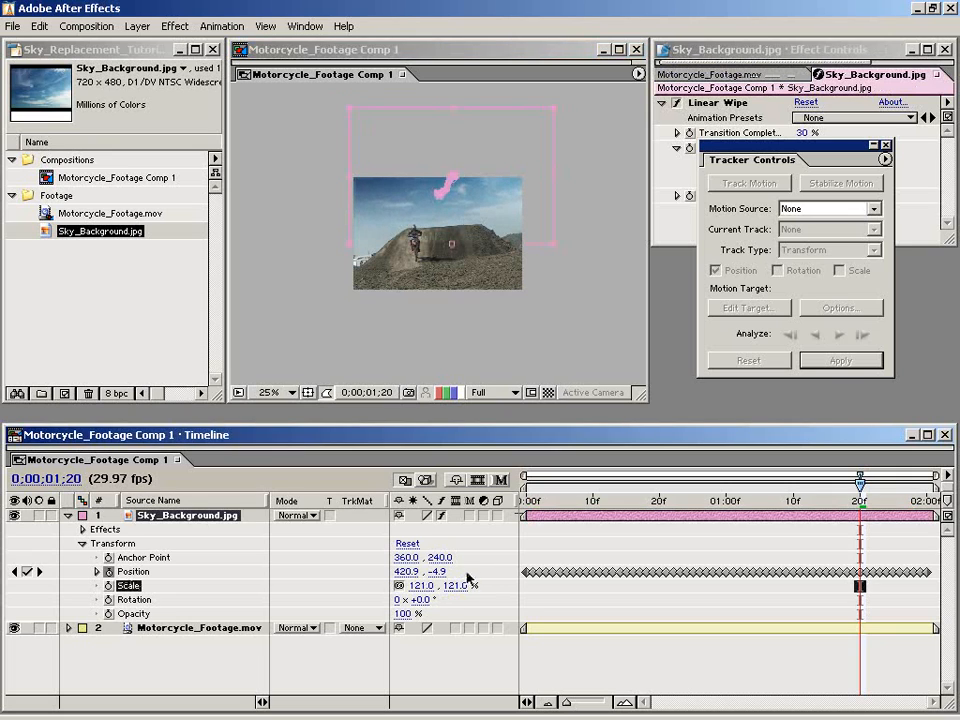
left_click(578, 289)
key("period")
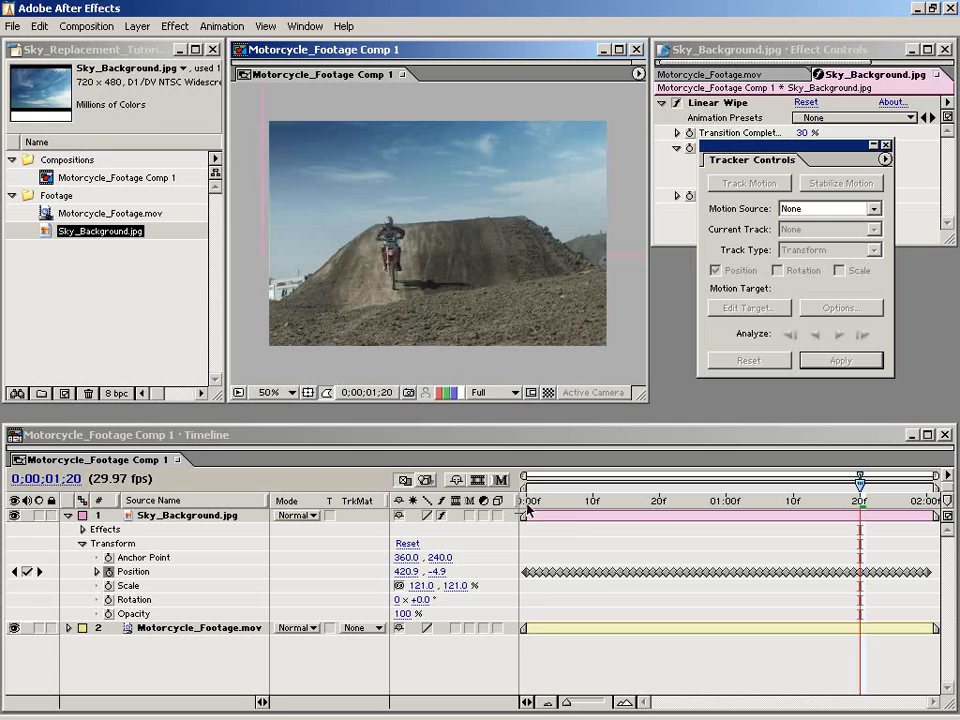
Step: Preview the composition and examine the airborne rider against the new sky at 0;00;00;19
left_click_drag(528, 503, 832, 523)
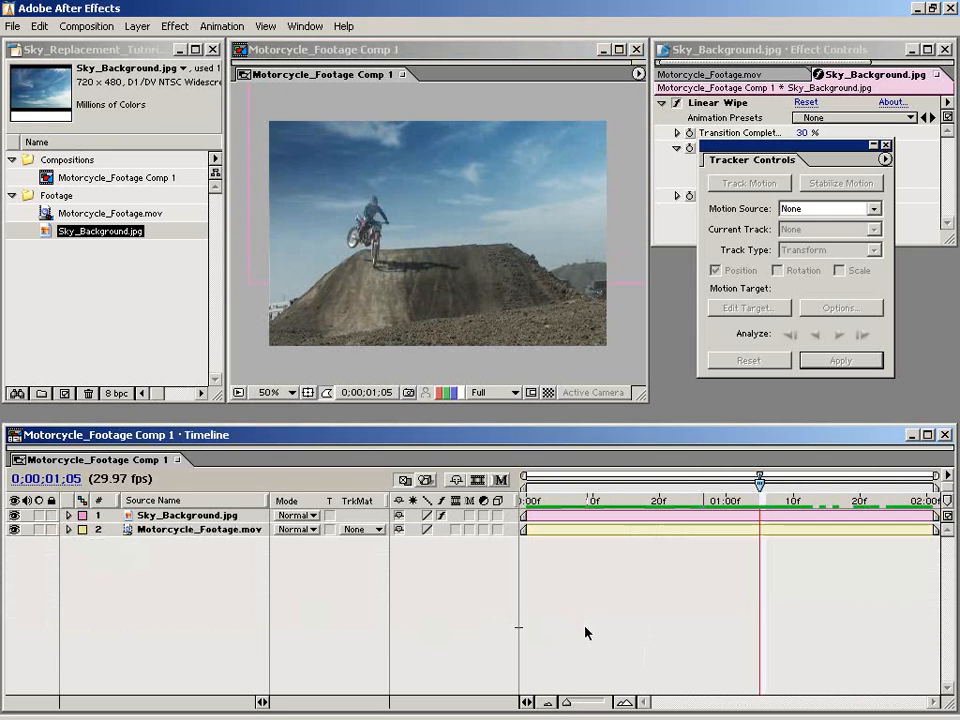
left_click(519, 504)
left_click(652, 502)
key("period")
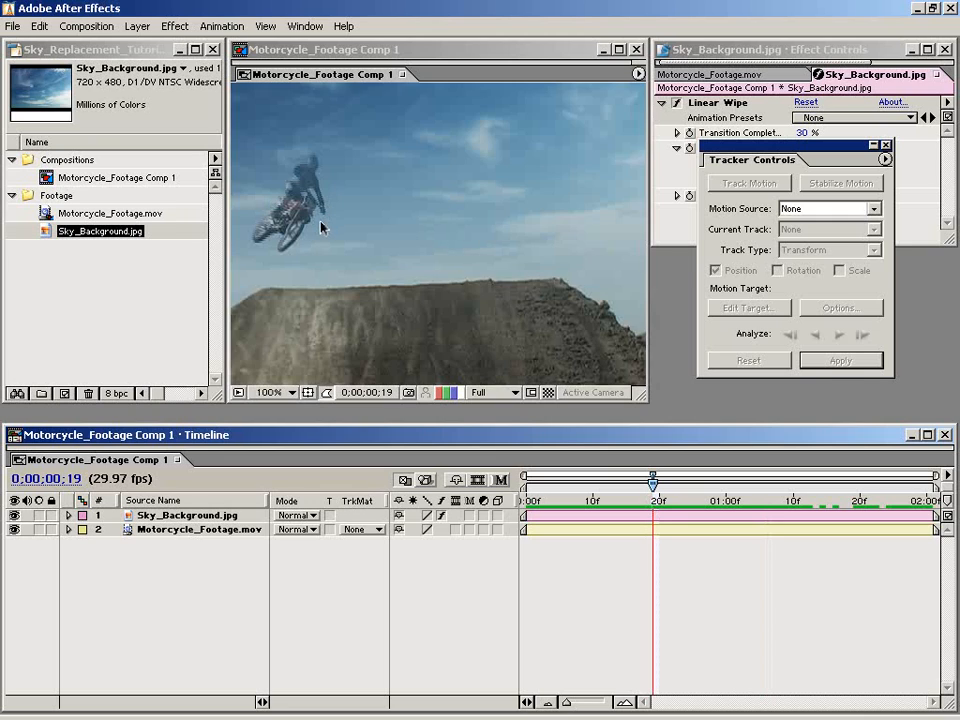
left_click_drag(320, 228, 390, 240)
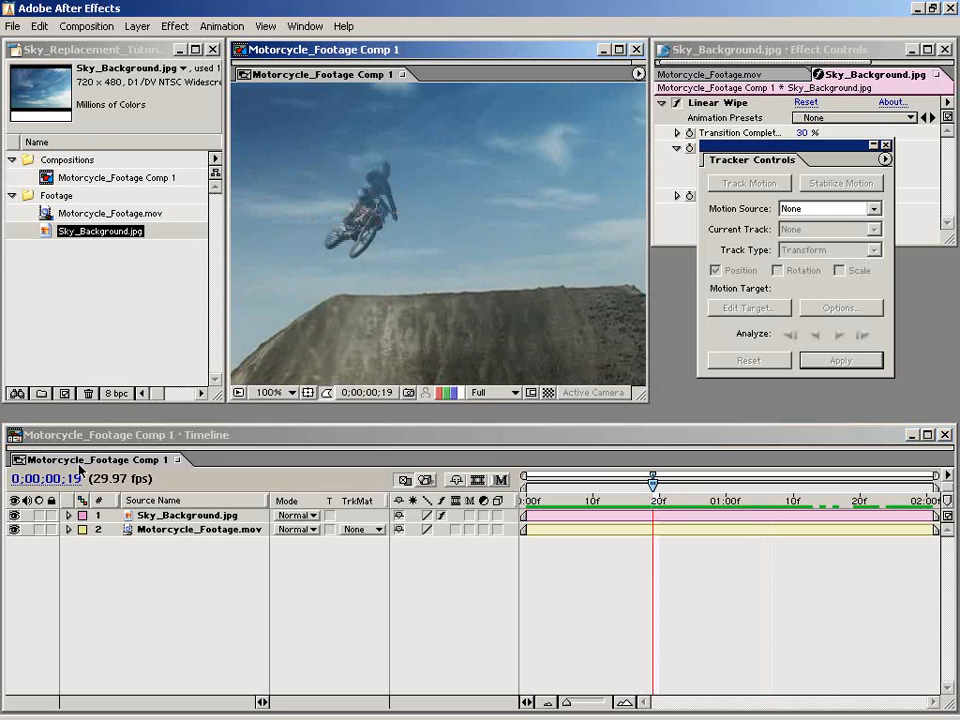
Step: Compare the rider with and without Sky_Background.jpg visible, checking both layers at 0;00;00;19
left_click(15, 516)
left_click(15, 516)
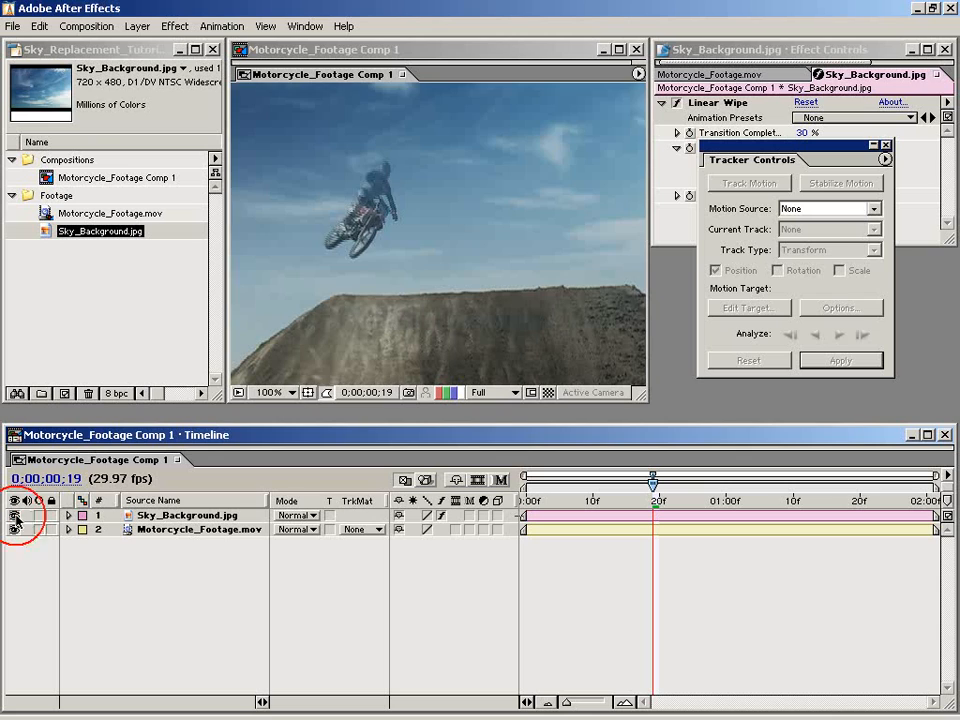
left_click(207, 517)
key("comma")
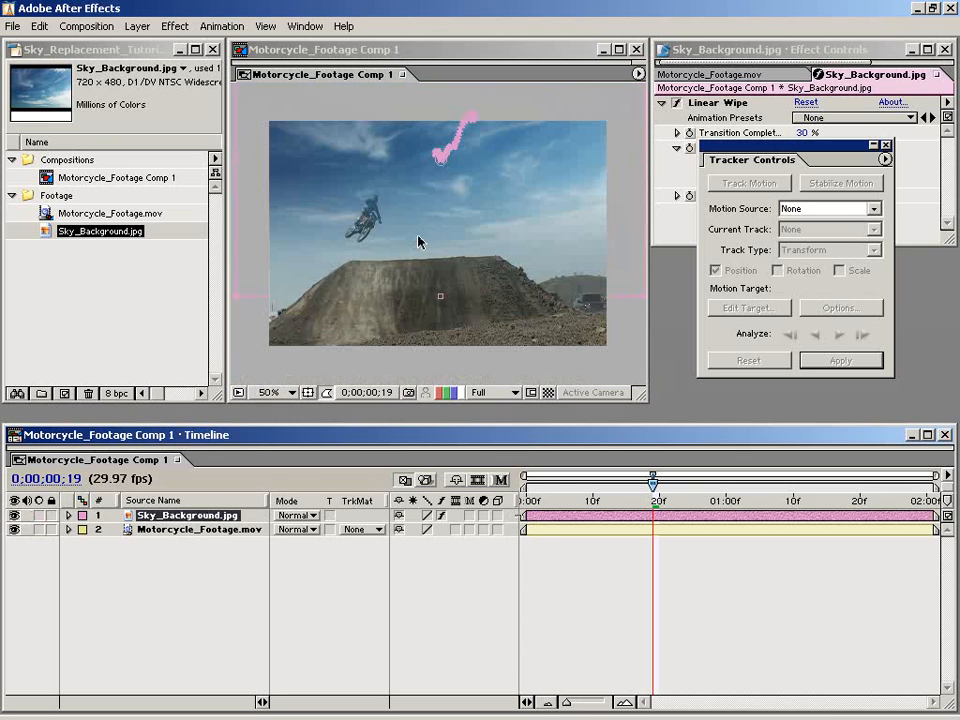
left_click(407, 521)
left_click(160, 531)
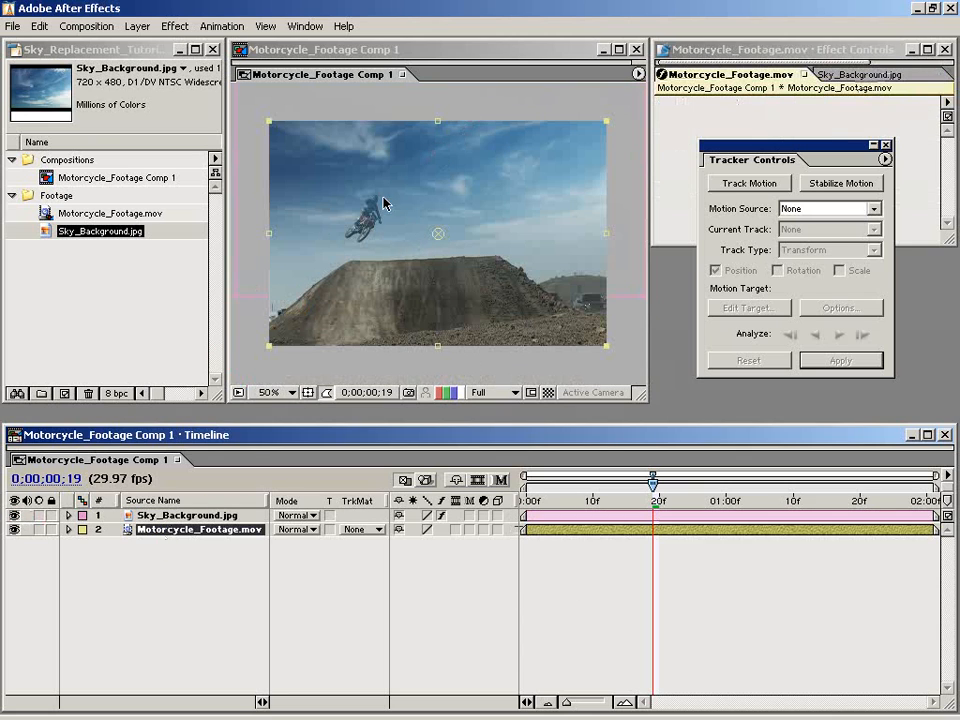
left_click(158, 601)
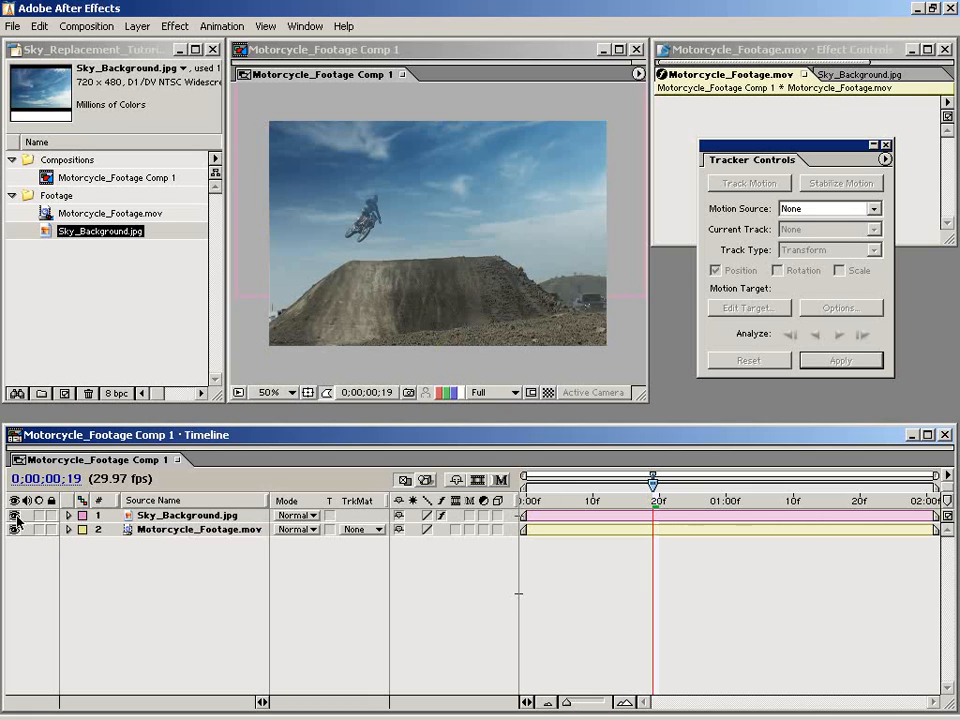
Step: Duplicate Motorcycle_Footage.mov and place the copy above Sky_Background.jpg at its original position
left_click(14, 515)
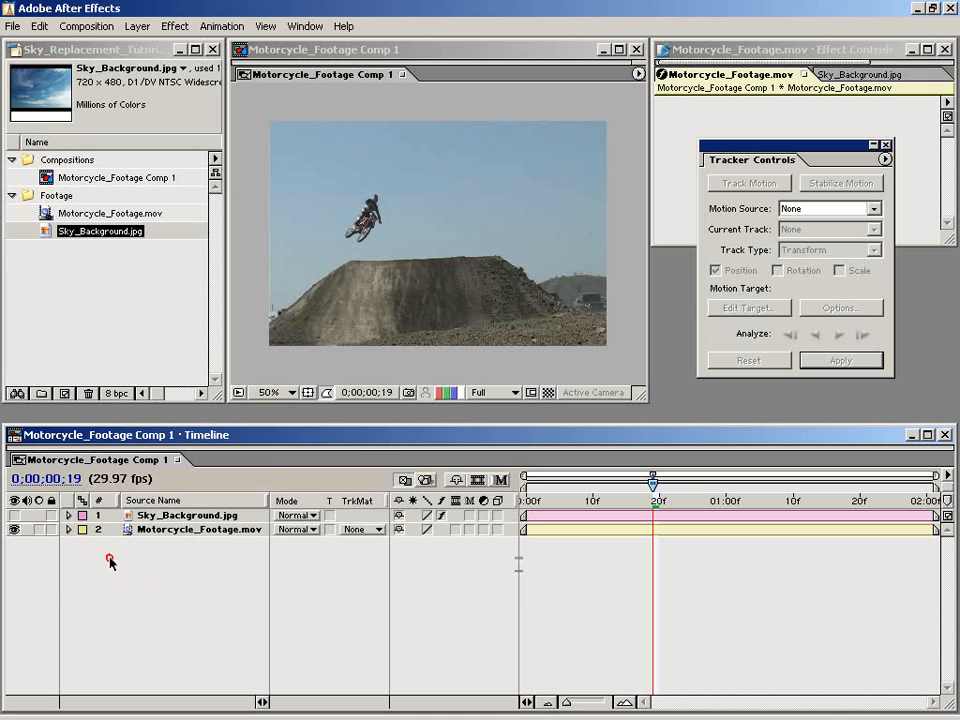
left_click(14, 515)
left_click(252, 531)
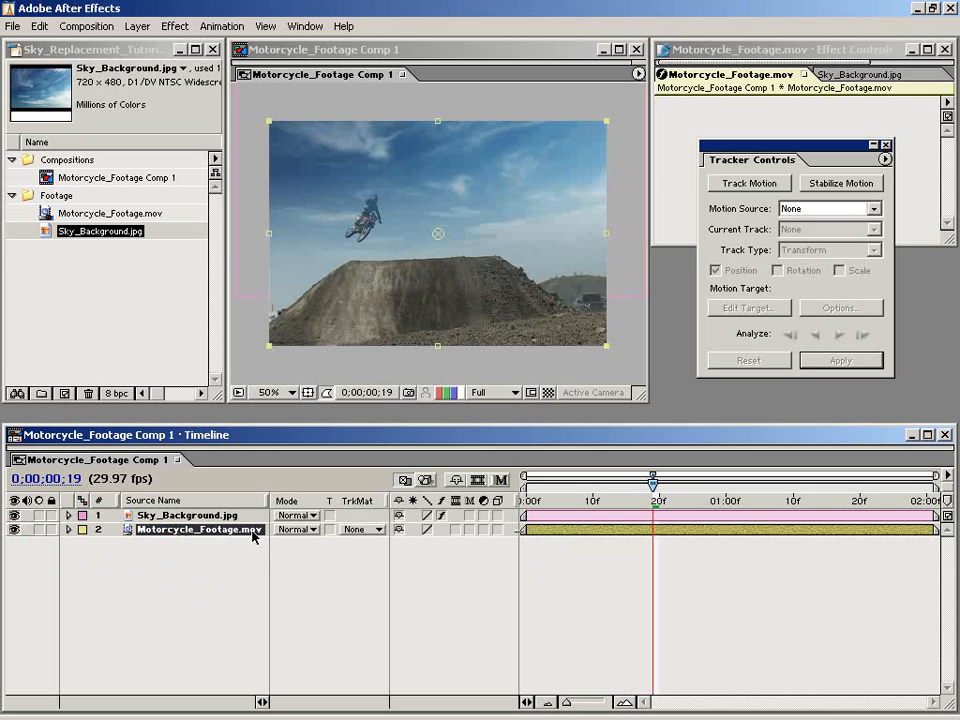
key("ctrl+d")
left_click(200, 567)
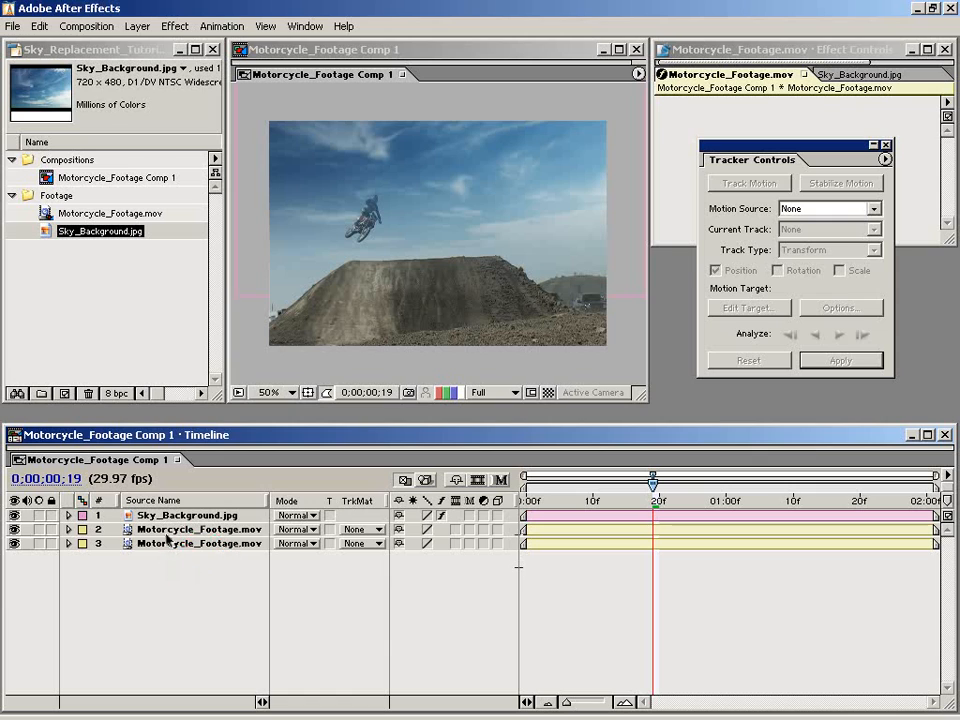
left_click(178, 531)
mouse_move(156, 536)
left_mouse_down()
mouse_move(180, 552)
mouse_move(199, 523)
mouse_move(141, 524)
left_mouse_up()
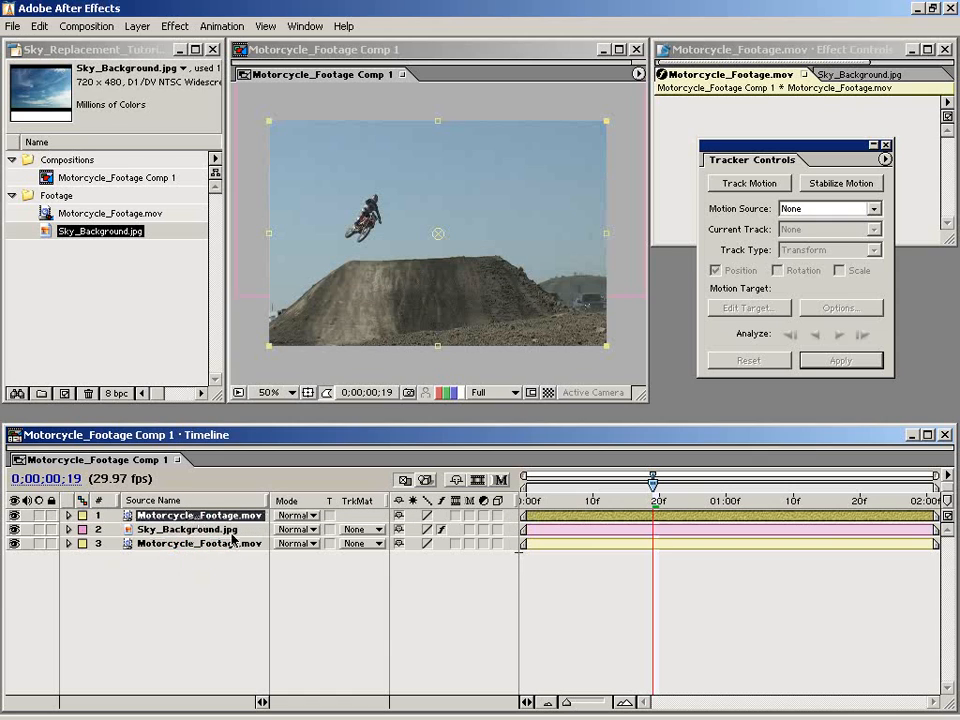
left_click_drag(412, 320, 573, 352)
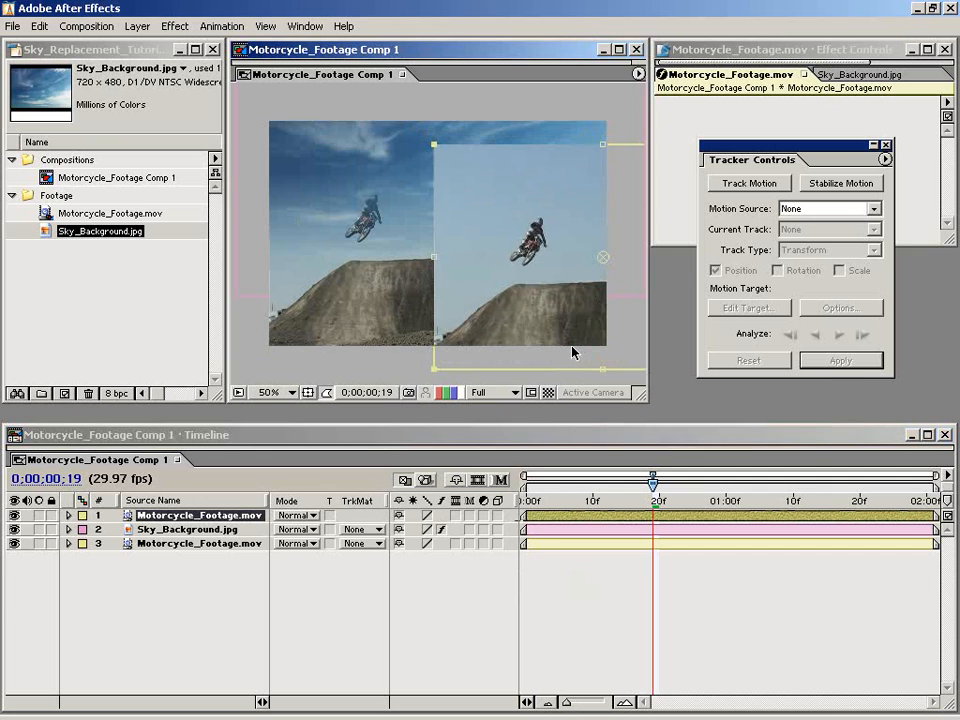
key("ctrl+z")
Step: Apply the Color Key effect to the top Motorcycle_Footage.mov copy and sample the blue sky beside the rider as the key color
left_click(175, 26)
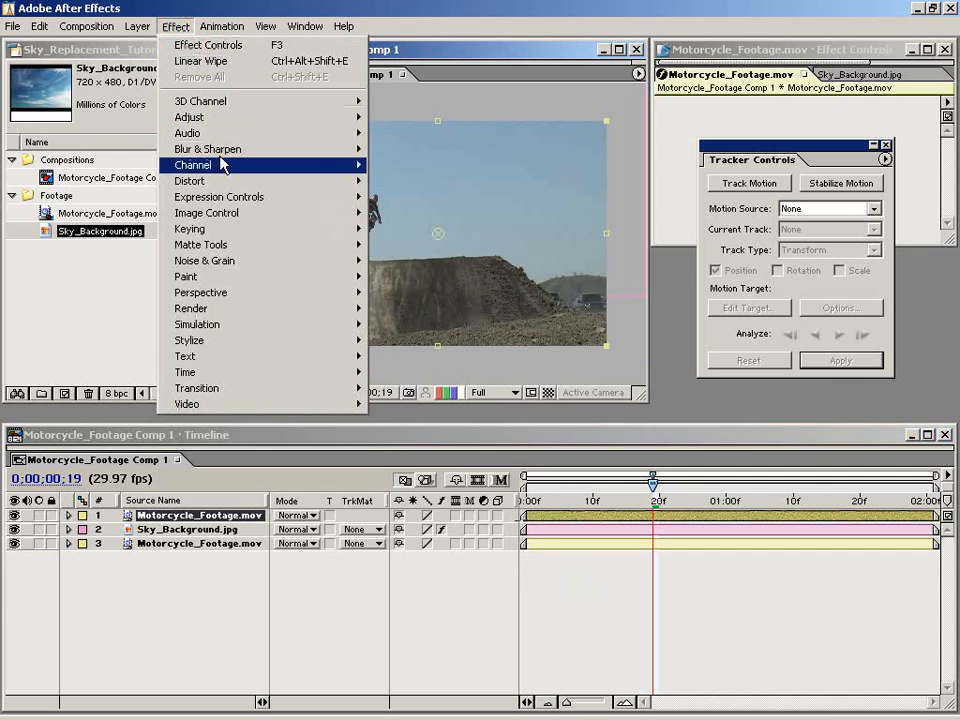
mouse_move(232, 229)
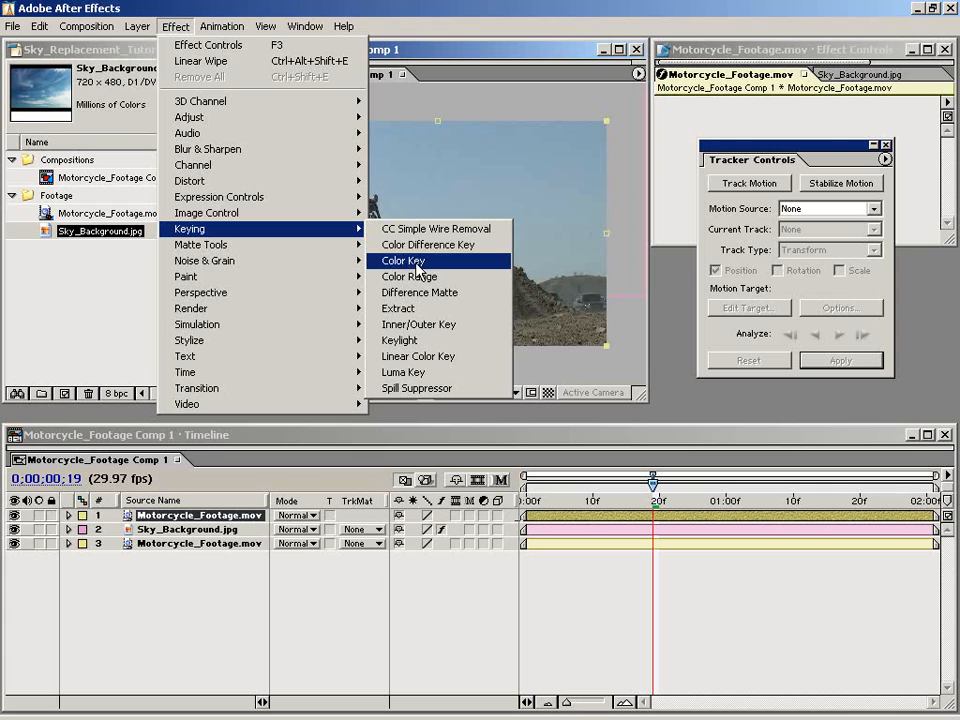
left_click(416, 264)
left_click_drag(825, 154, 857, 286)
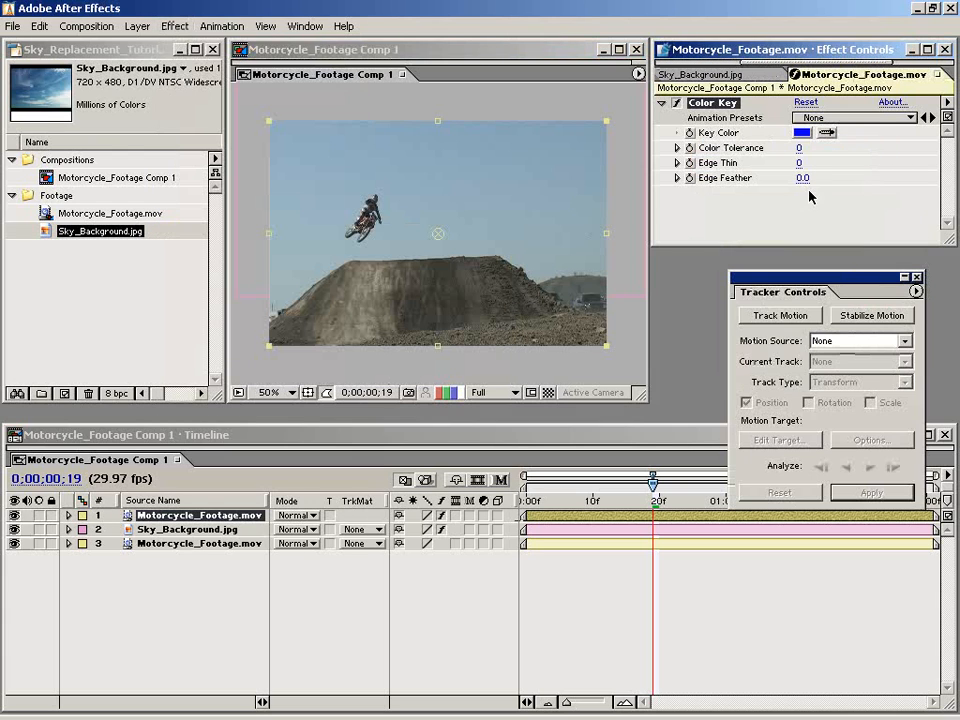
left_click(826, 133)
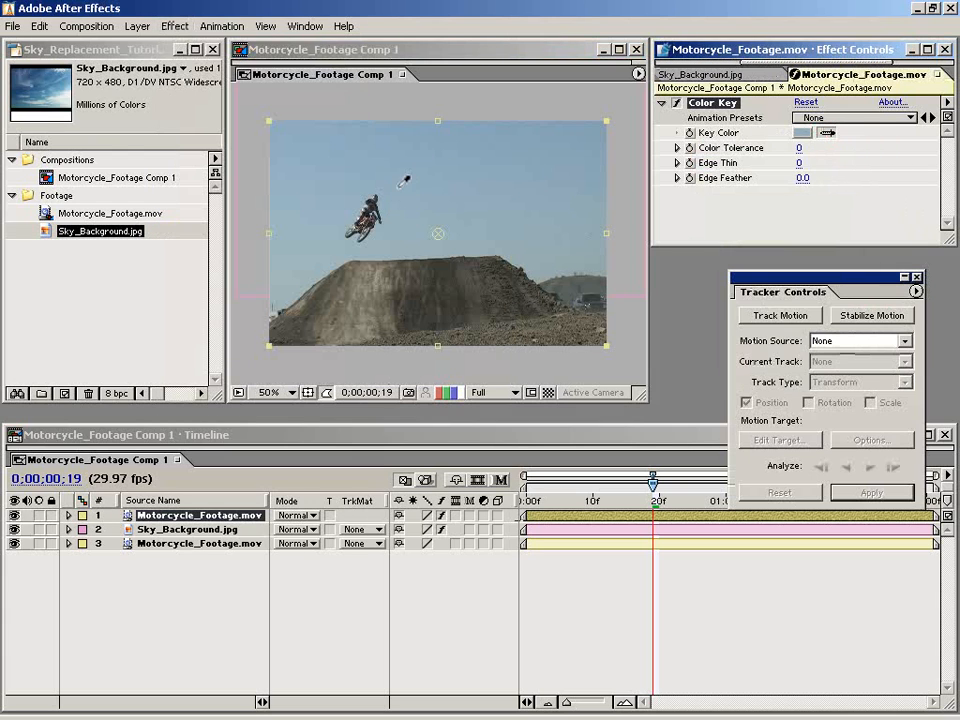
left_click(400, 187)
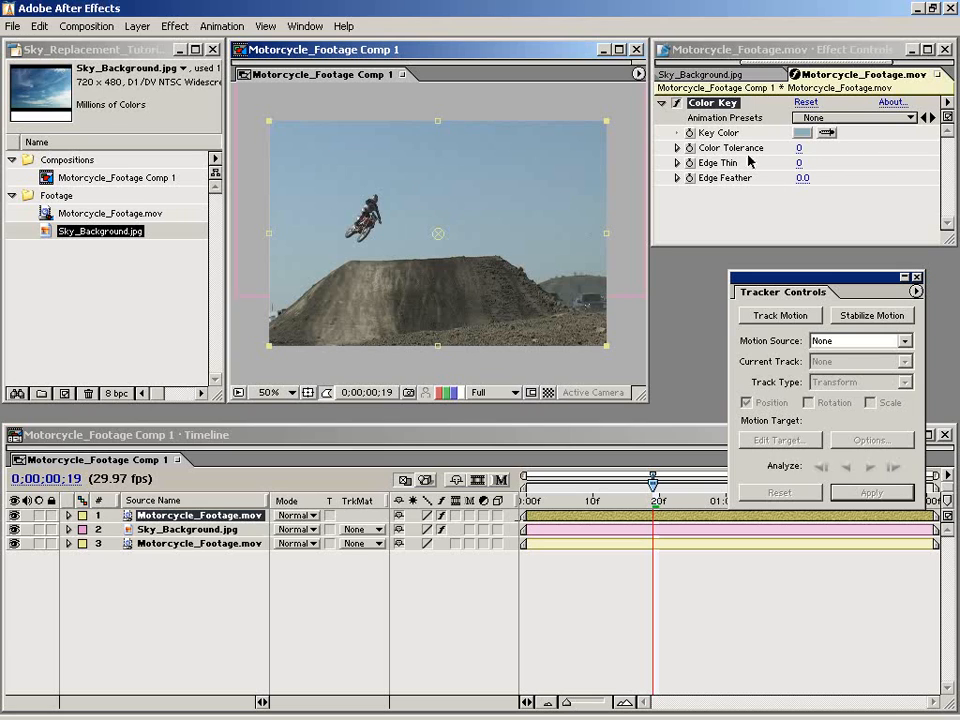
Step: Set the Color Key's Color Tolerance to 50 on the top footage copy
left_click_drag(799, 150, 818, 147)
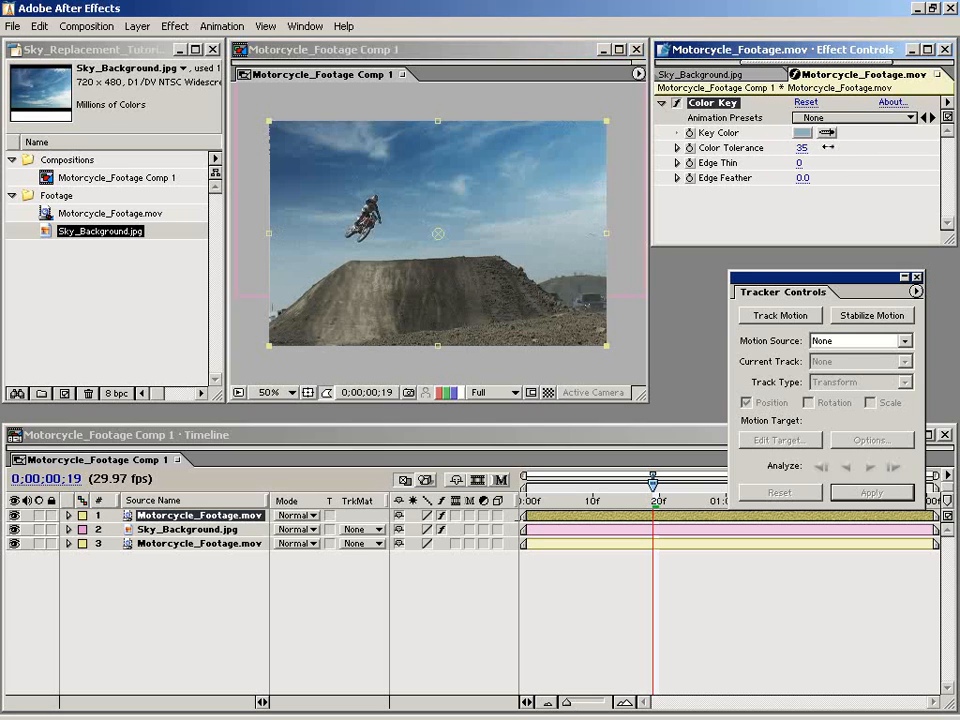
left_click(803, 148)
type("50")
key("Return")
Step: Examine the rider at 100% with the keyed footage copy hidden and visible at 0;00;00;19
key("period")
left_click_drag(334, 257, 443, 265)
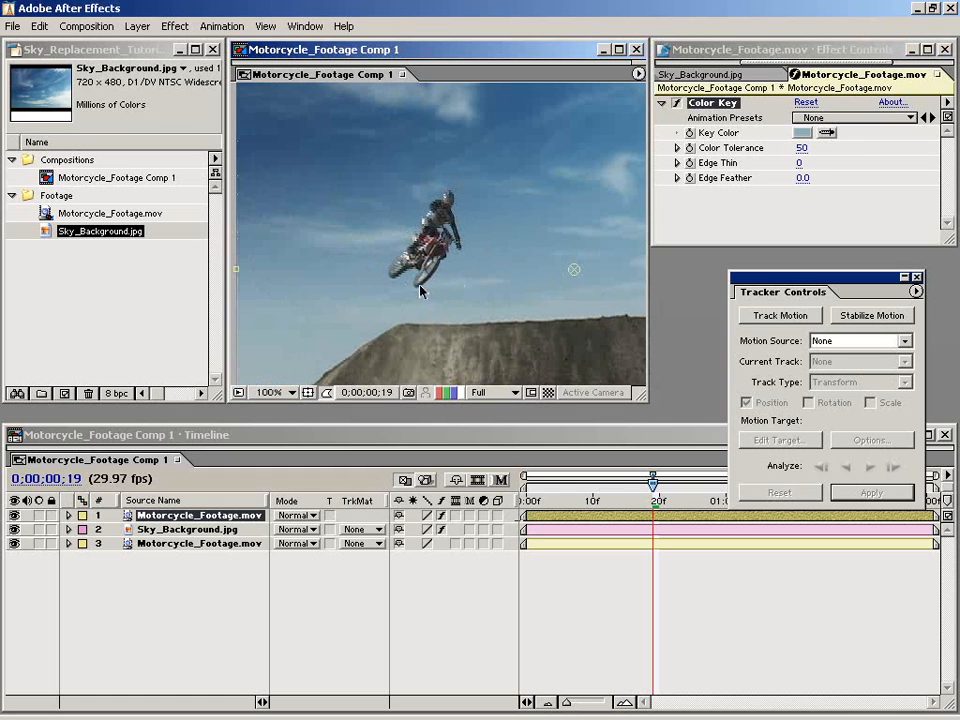
left_click(13, 516)
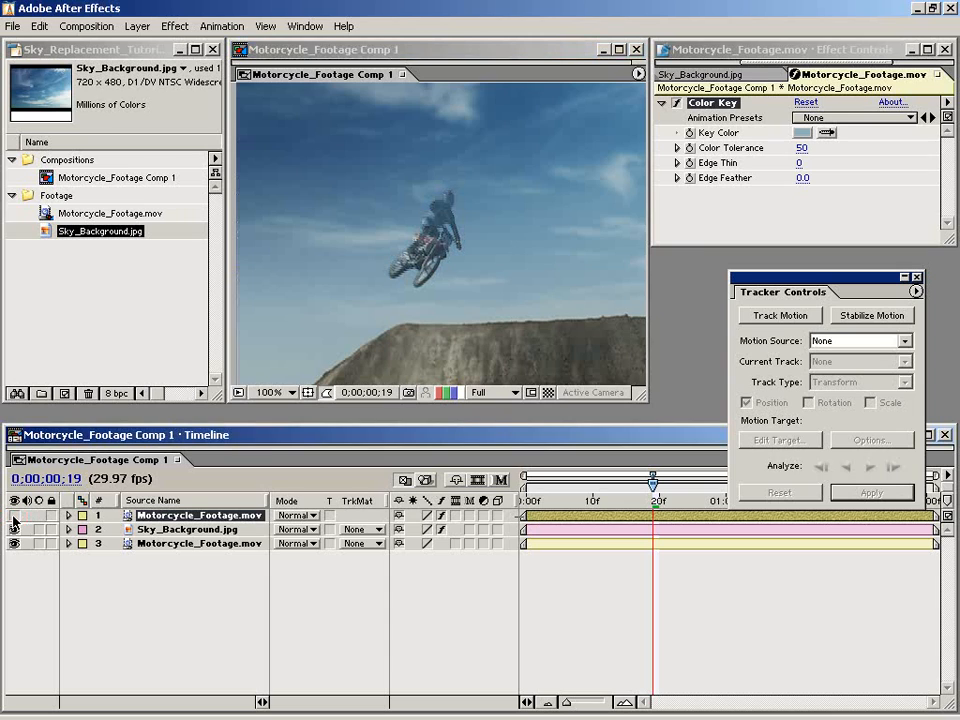
left_click(13, 516)
key("comma")
Step: Check the key at 0;00;01;19 and set the Color Tolerance to 55
left_click_drag(653, 485, 853, 505)
left_click(801, 148)
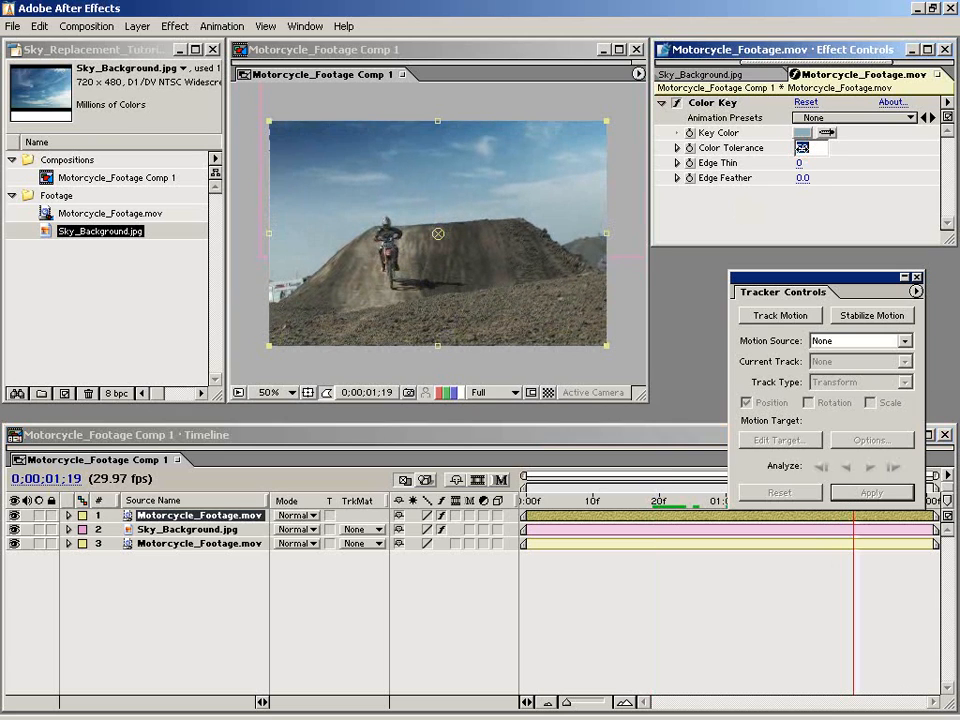
key("Return")
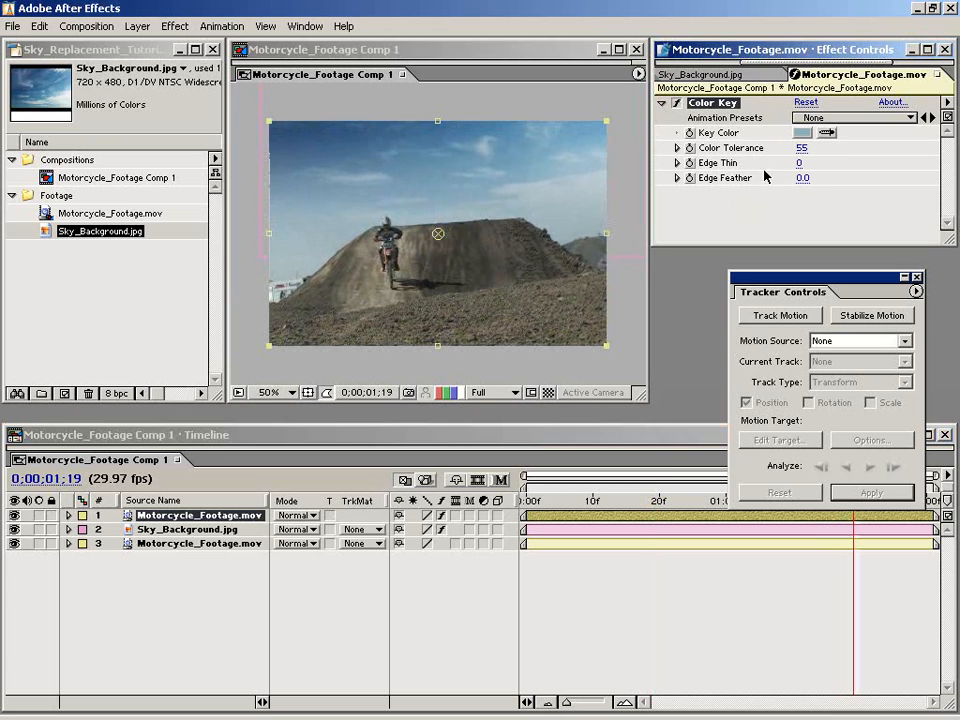
Step: Scrub through the composition and run a RAM preview to check the keyed rider, then return to 0;00;00;00
left_click(789, 664)
left_click_drag(822, 278, 828, 229)
left_click_drag(803, 500, 675, 508)
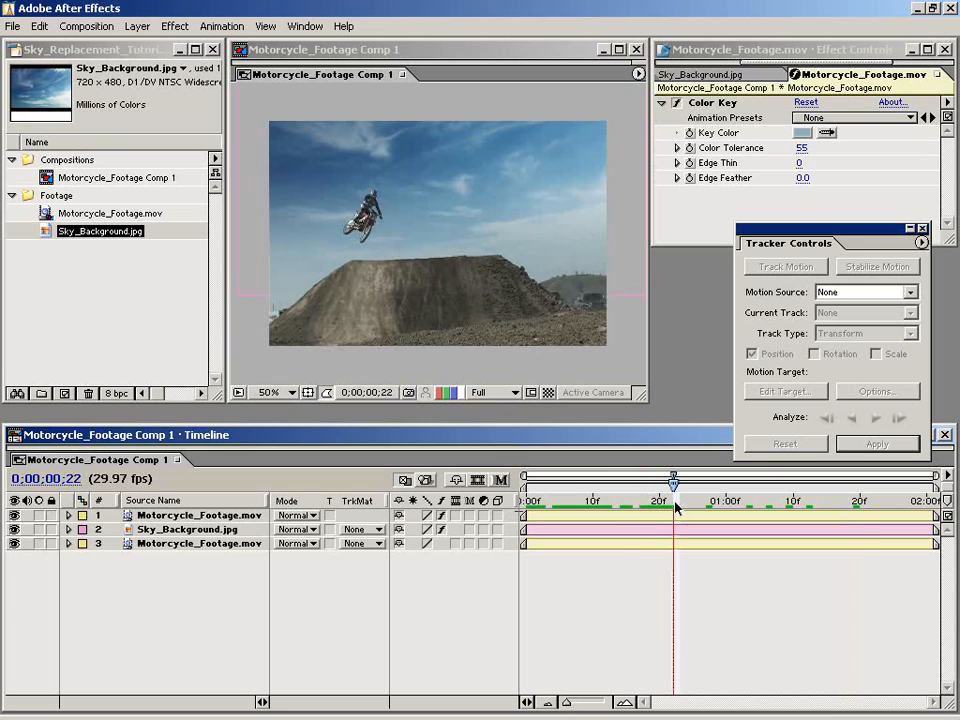
left_click(305, 26)
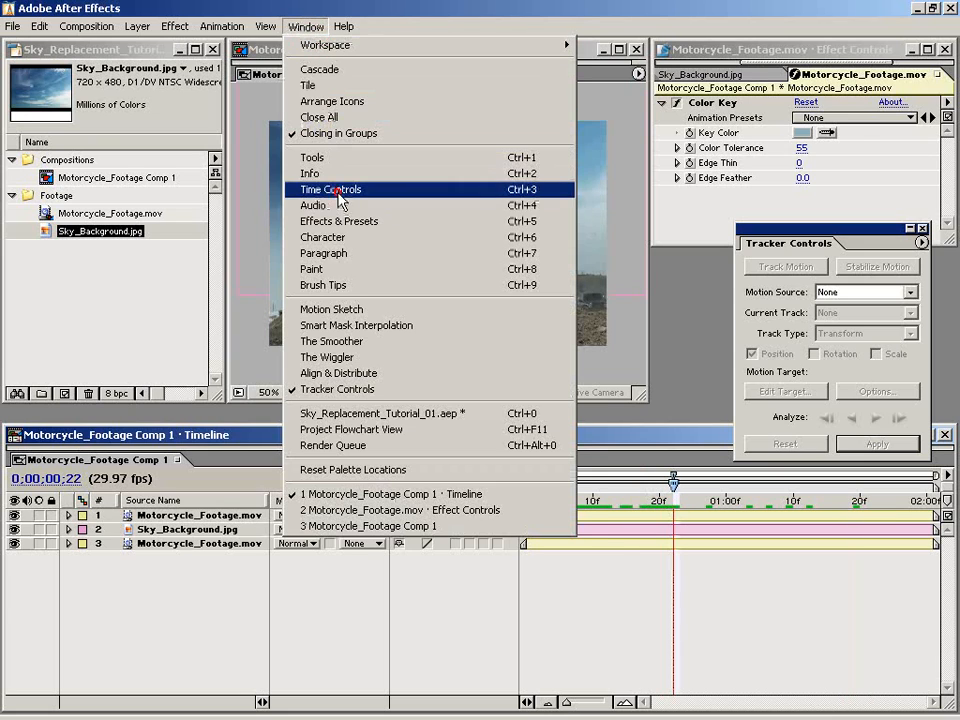
left_click(372, 203)
left_click(920, 83)
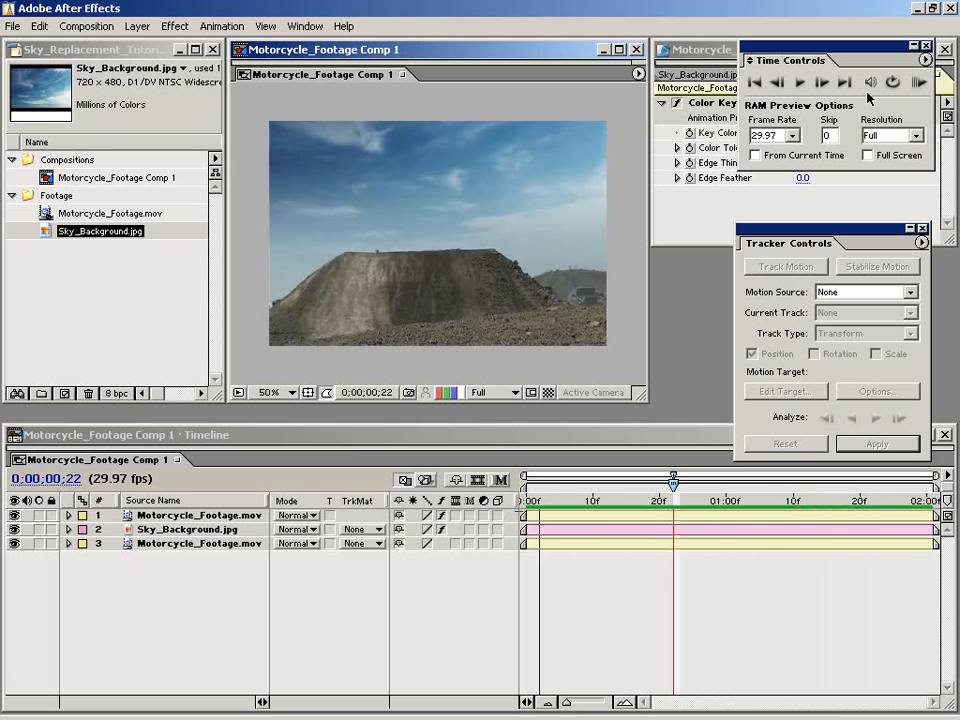
left_click(539, 502)
left_click_drag(541, 508, 518, 508)
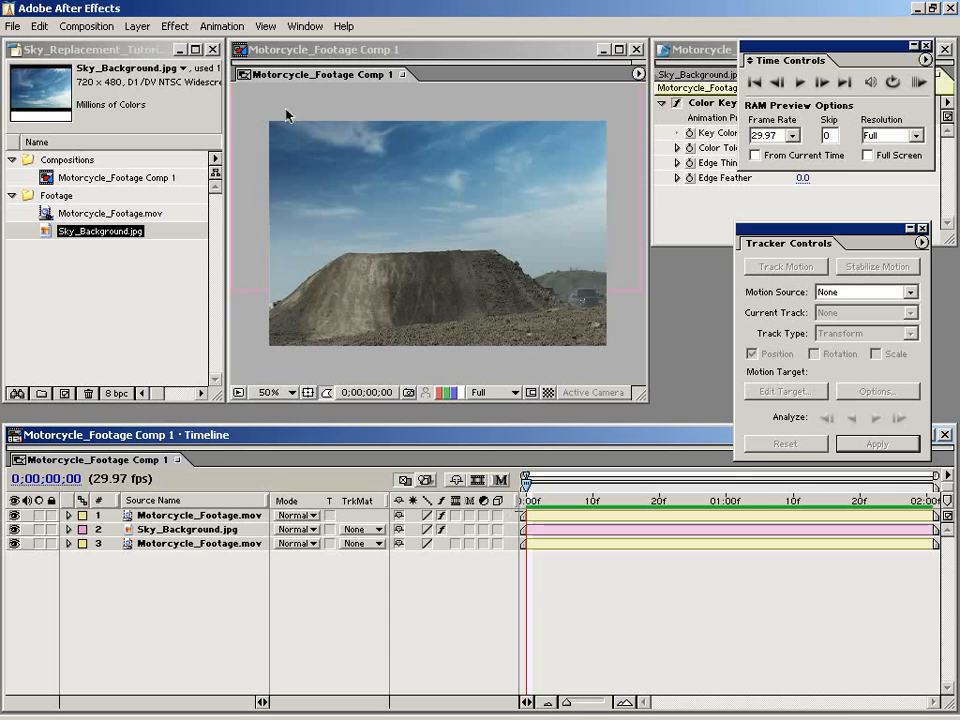
Step: Add an adjustment layer above all other layers and apply the Curves effect to it
left_click(138, 26)
mouse_move(150, 45)
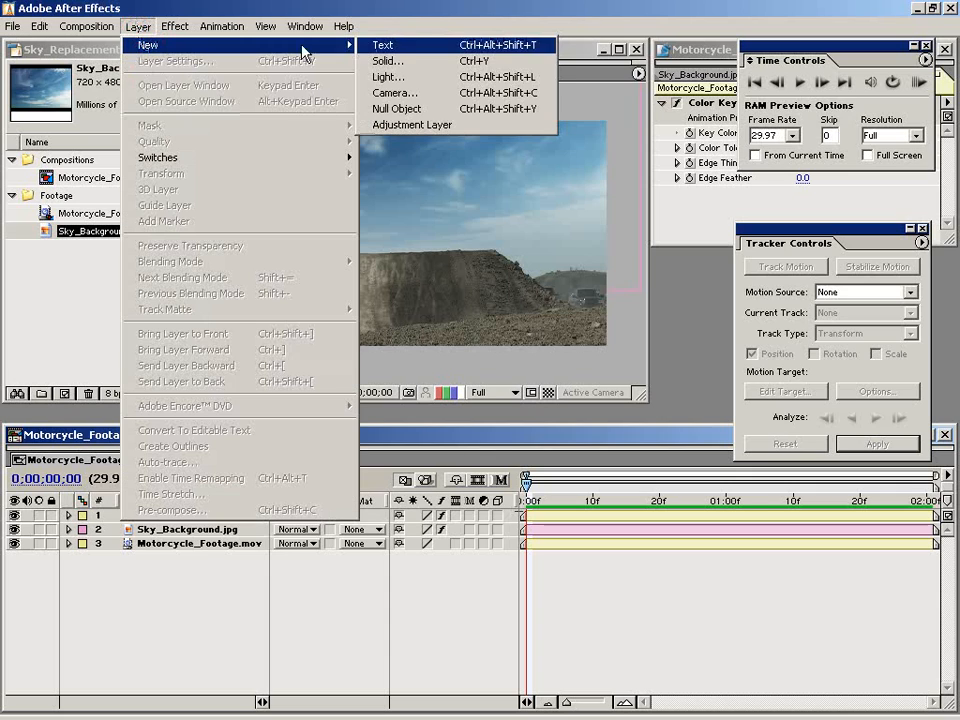
left_click(467, 125)
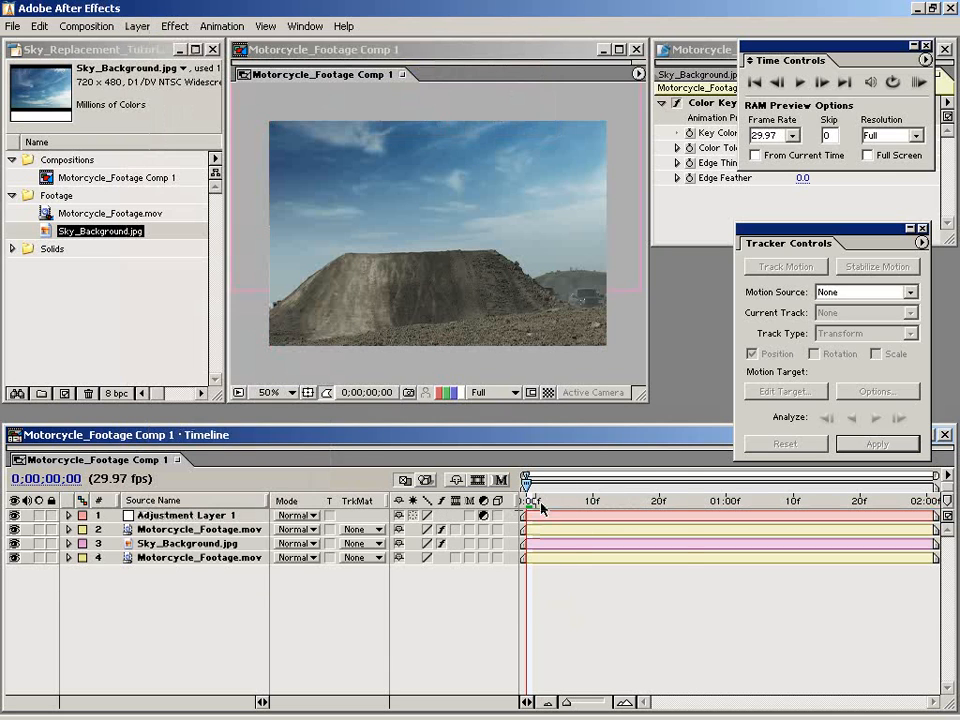
left_click_drag(536, 504, 693, 505)
left_click(579, 514)
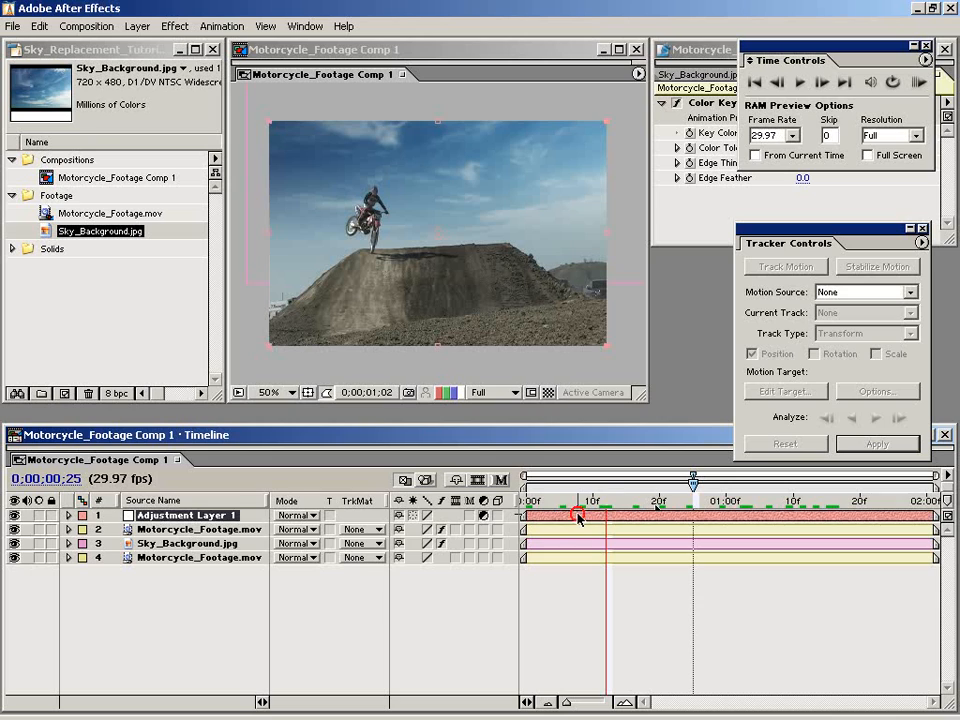
left_click(175, 26)
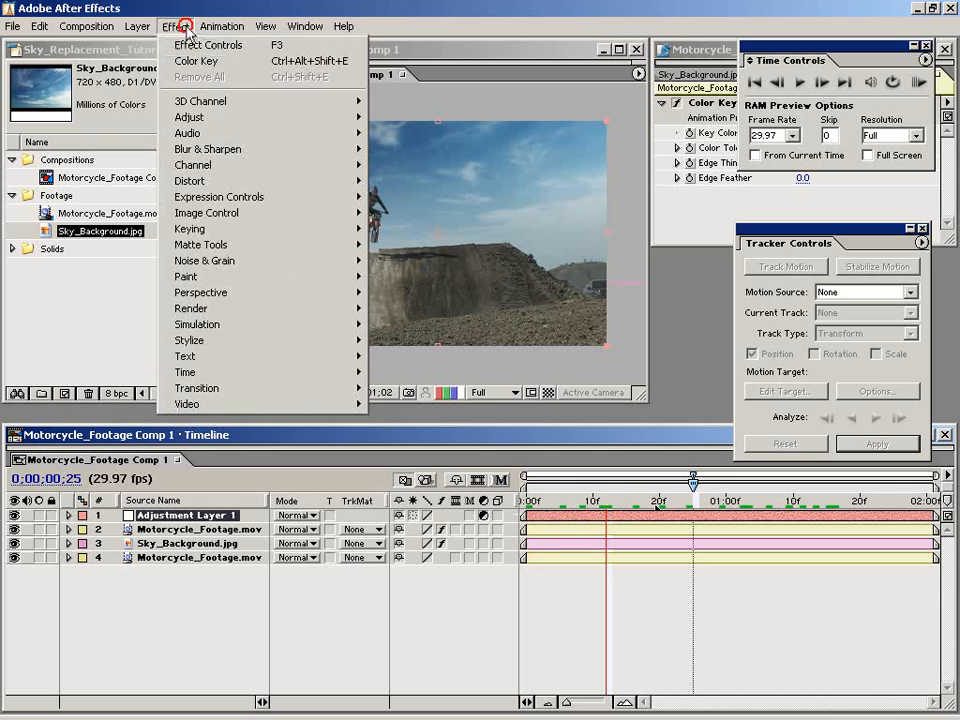
left_click(201, 118)
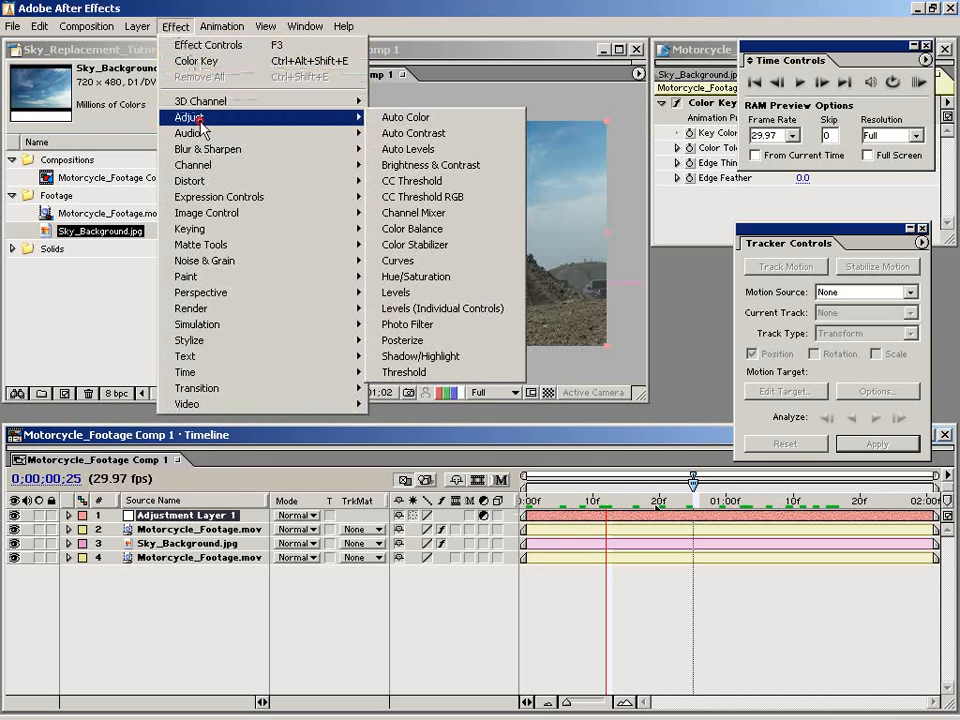
left_click(400, 261)
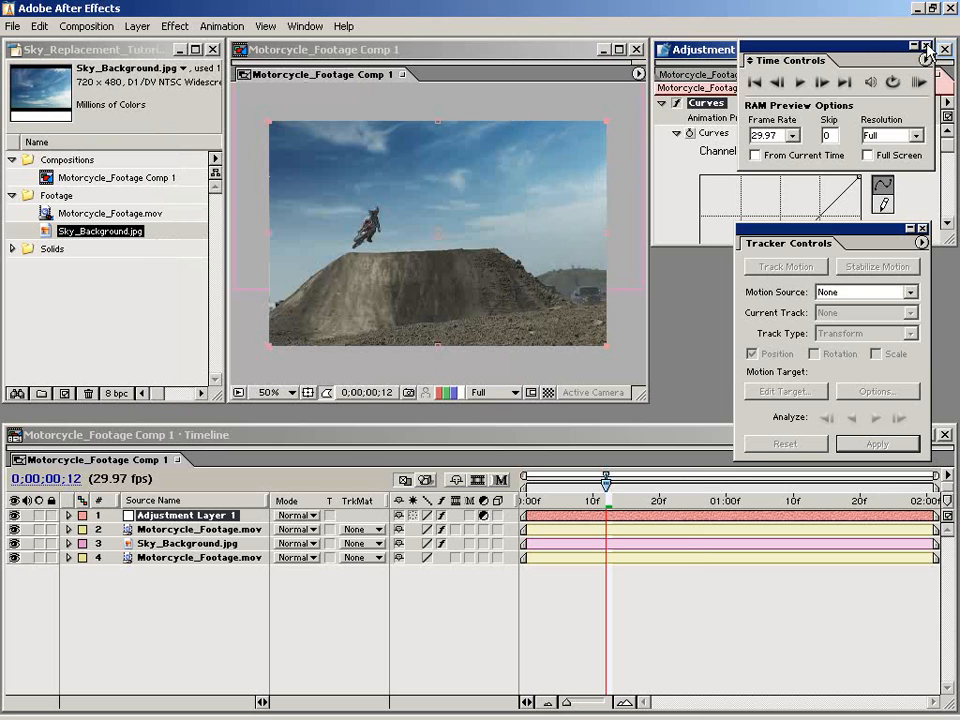
Step: Shape the RGB curve into a gentle S, raising the upper midtones and lowering the shadow point for more contrast
left_click(926, 47)
left_click_drag(828, 240, 868, 383)
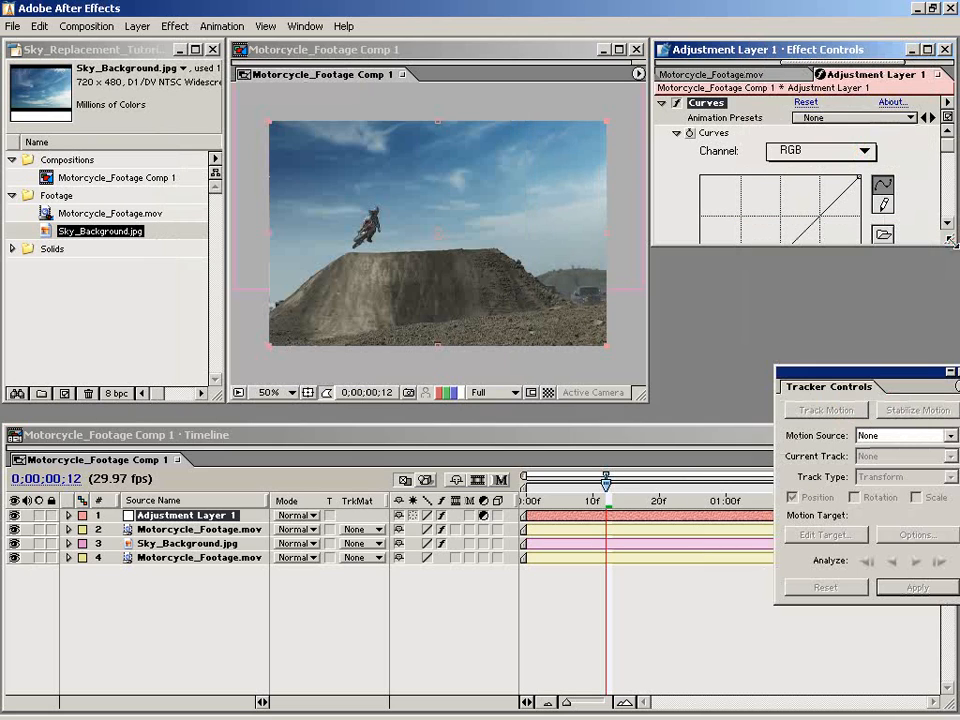
left_click_drag(943, 362, 945, 365)
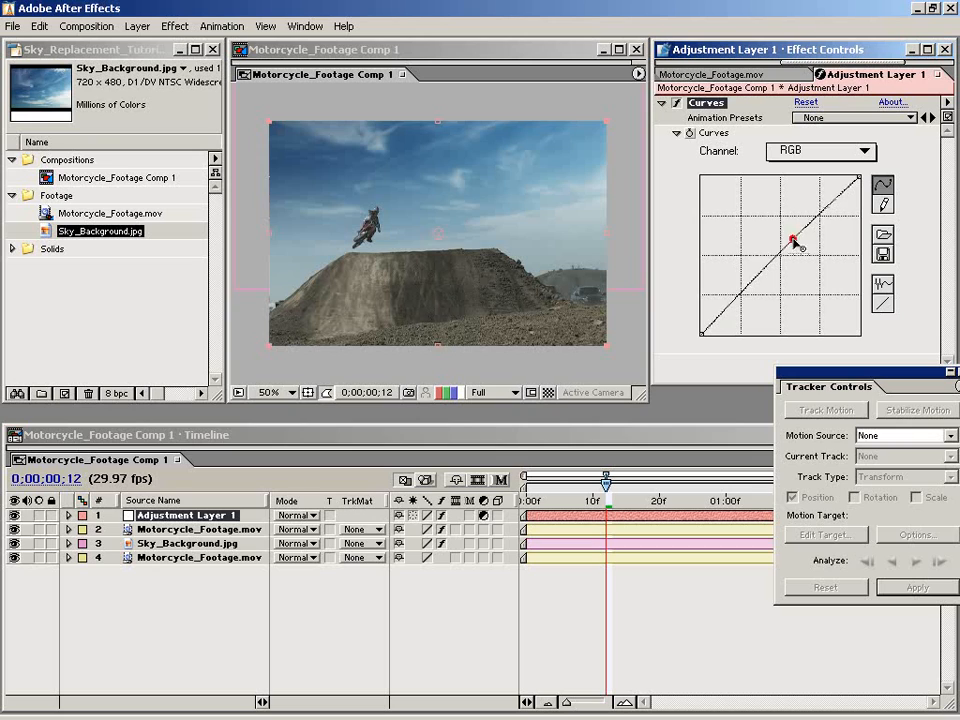
left_click_drag(797, 240, 790, 236)
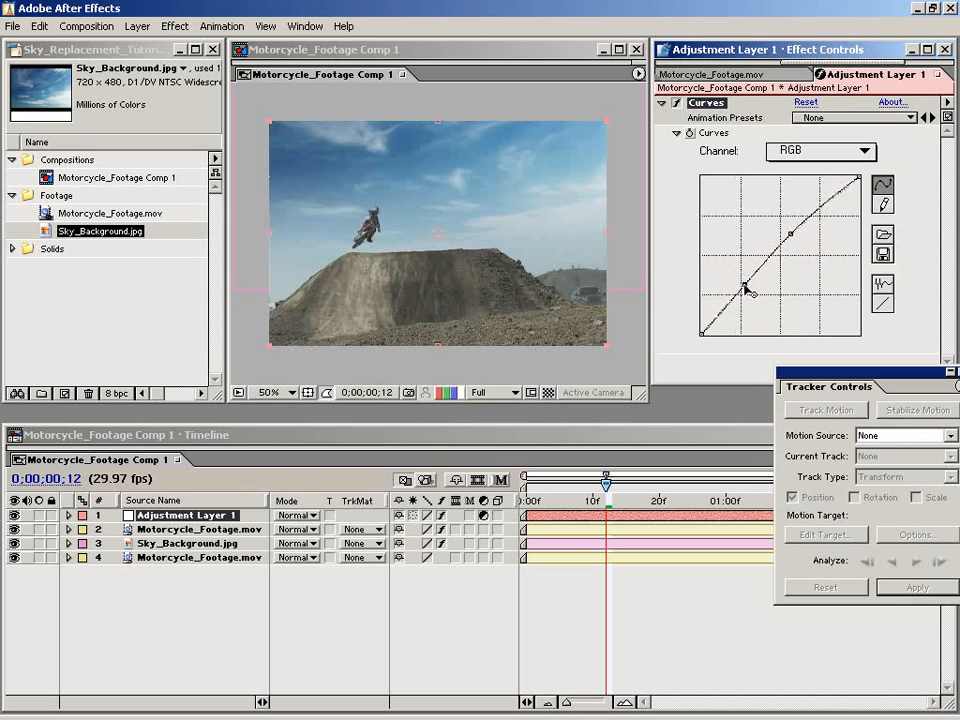
left_click_drag(745, 284, 745, 292)
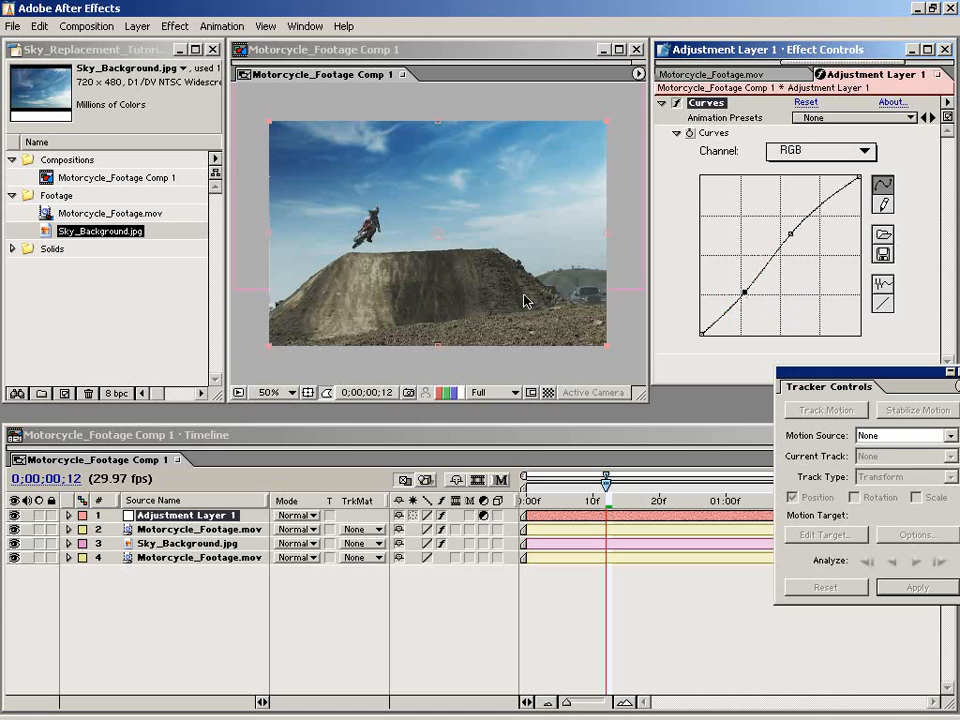
Step: Raise the midpoint of the Red channel curve slightly to warm the image
left_click(793, 157)
left_click(808, 170)
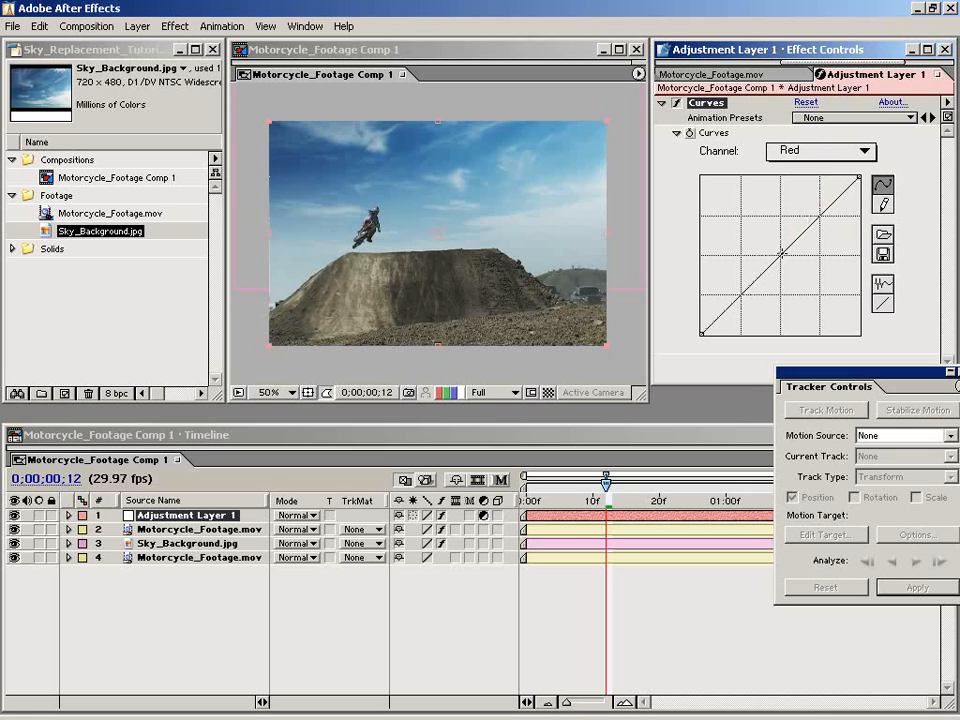
left_click_drag(782, 253, 779, 250)
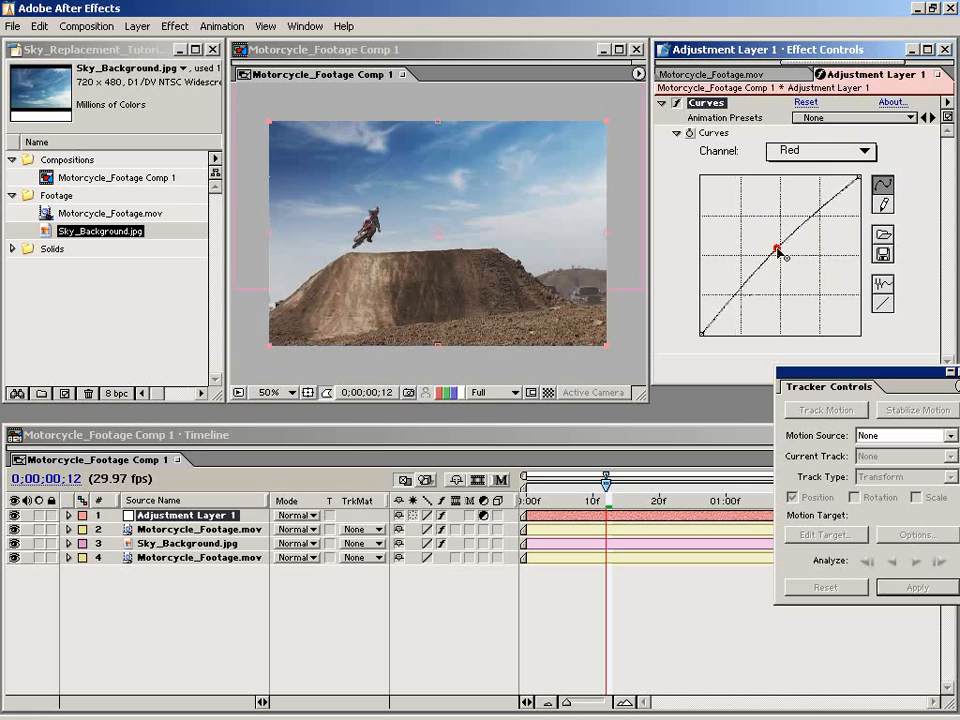
left_click(779, 249)
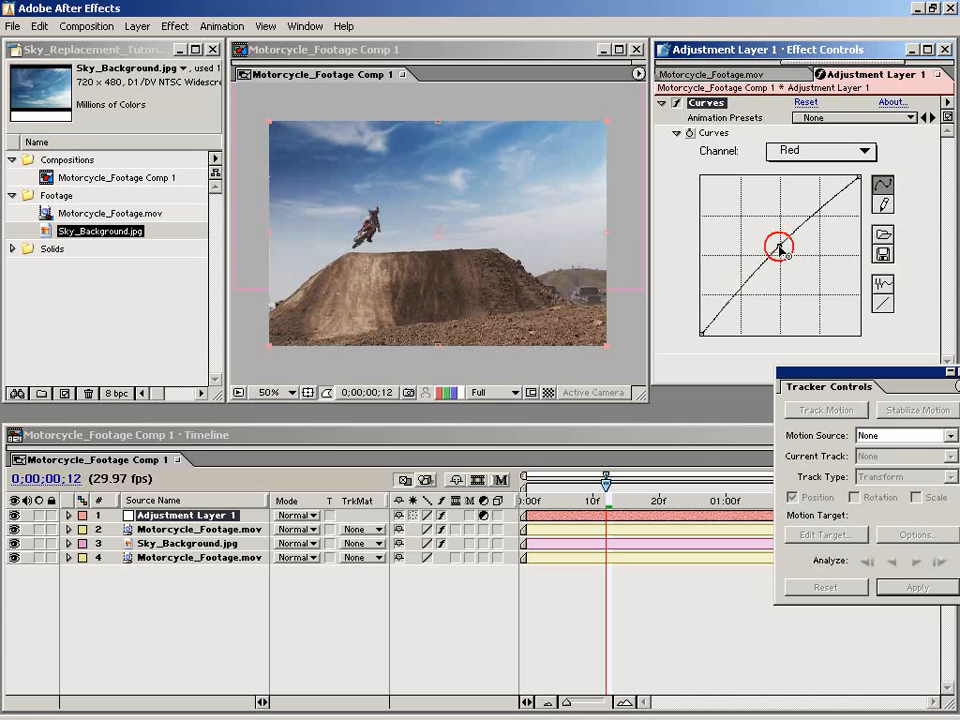
Step: Lower the midpoint of the Blue channel curve slightly to reduce blue in the midtones
left_click(791, 152)
left_click(794, 184)
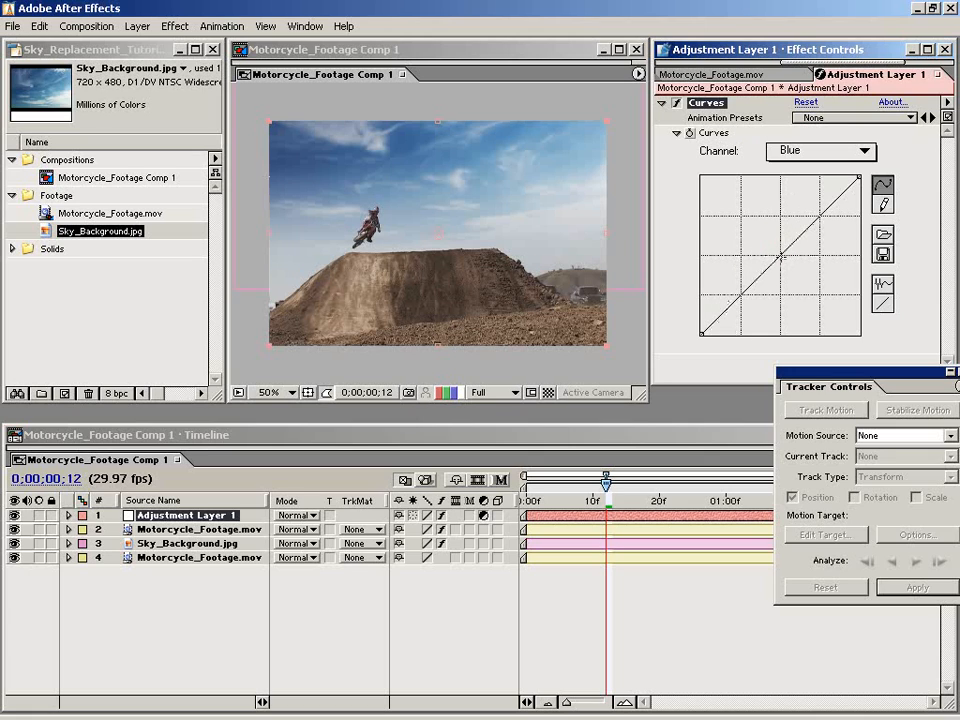
mouse_move(781, 256)
left_mouse_down()
mouse_move(791, 266)
mouse_move(786, 259)
left_mouse_up()
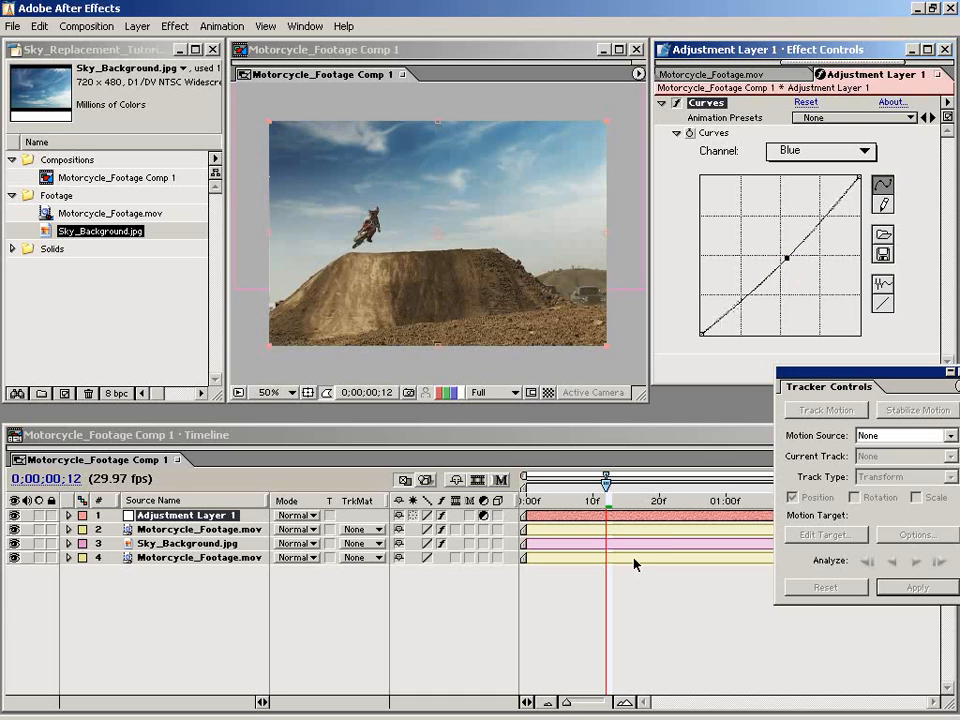
Step: Run a RAM preview of the color-corrected composition and examine the airborne rider at 0;00;00;25
left_click_drag(607, 500, 553, 500)
left_click(305, 26)
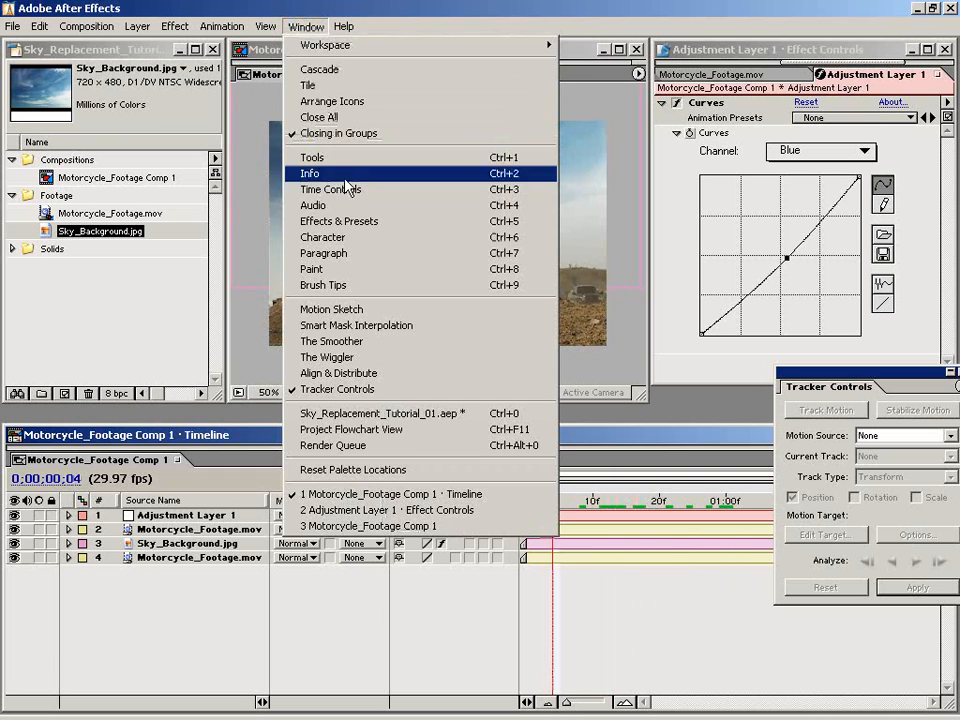
left_click(346, 188)
left_click(917, 84)
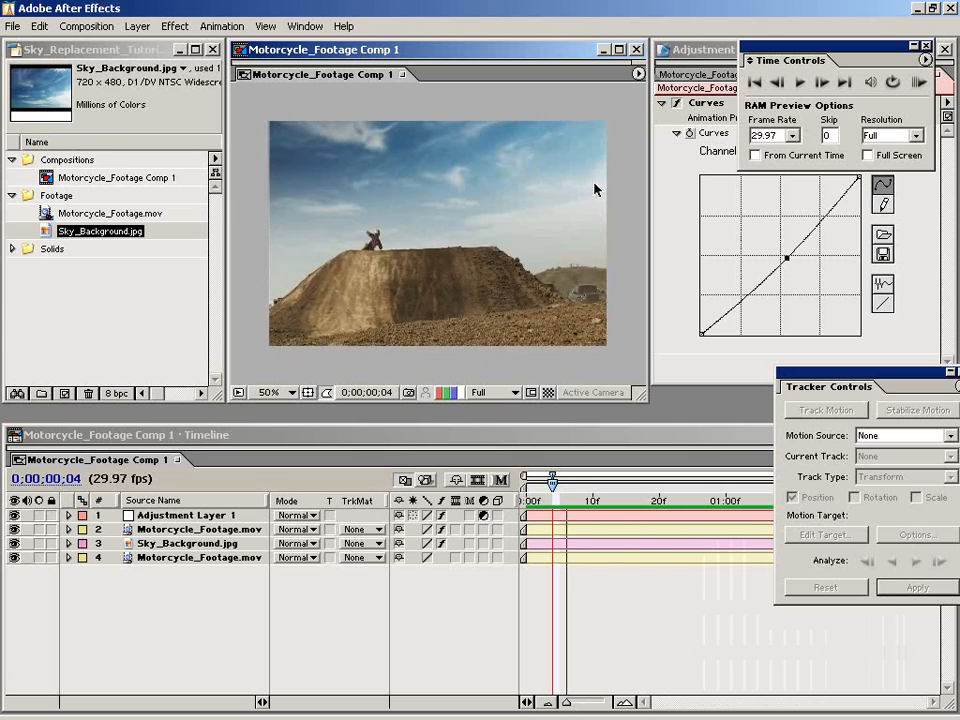
left_click_drag(590, 487, 698, 505)
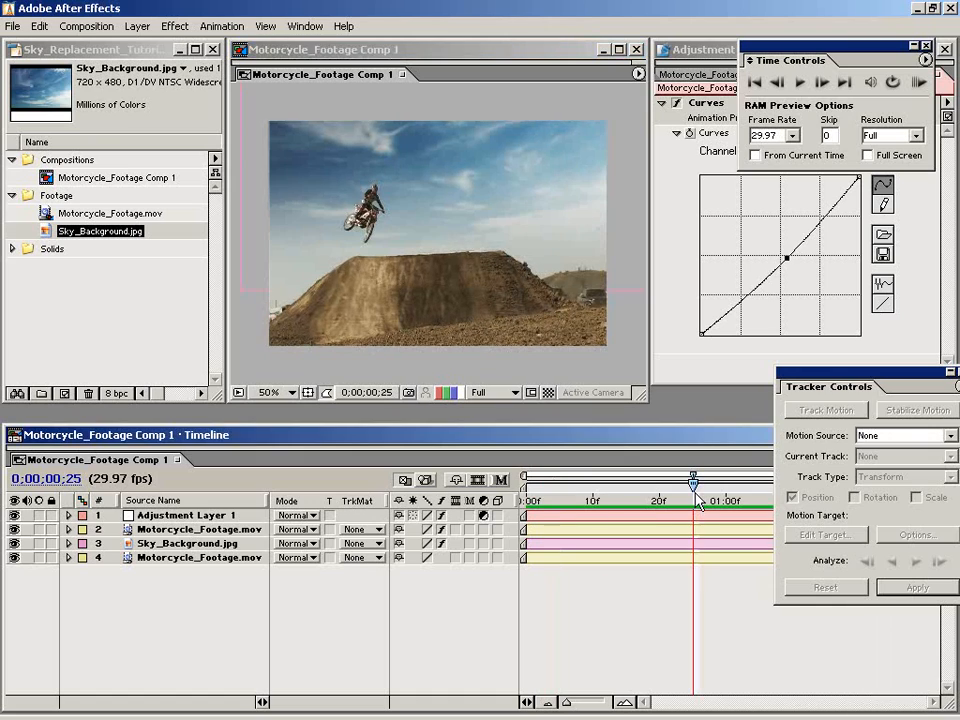